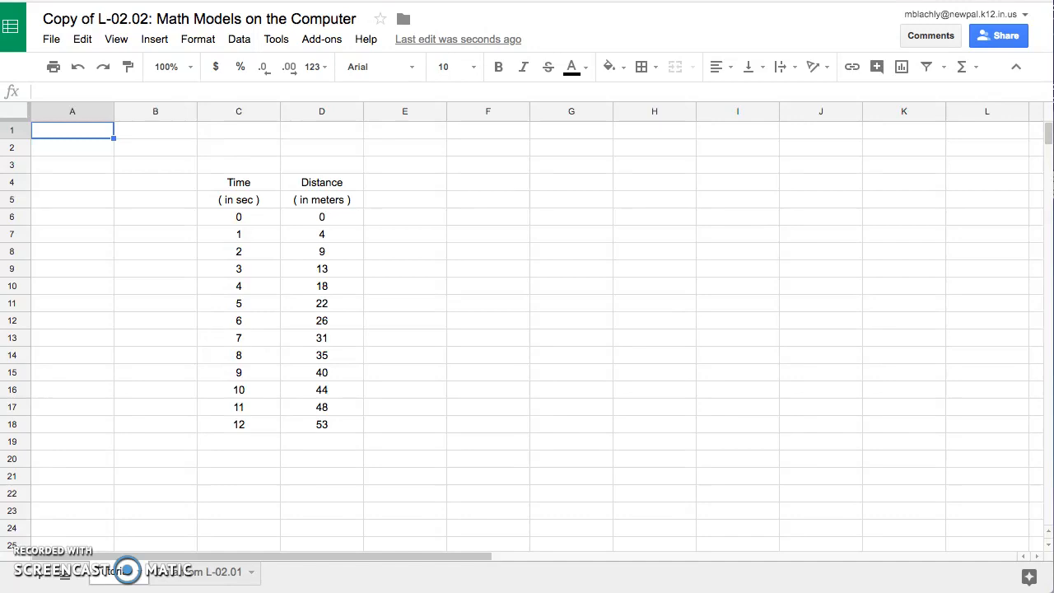
- Insert a chart from the Time and Distance data in C4:D18
click(239, 184)
drag(239, 185, 320, 424)
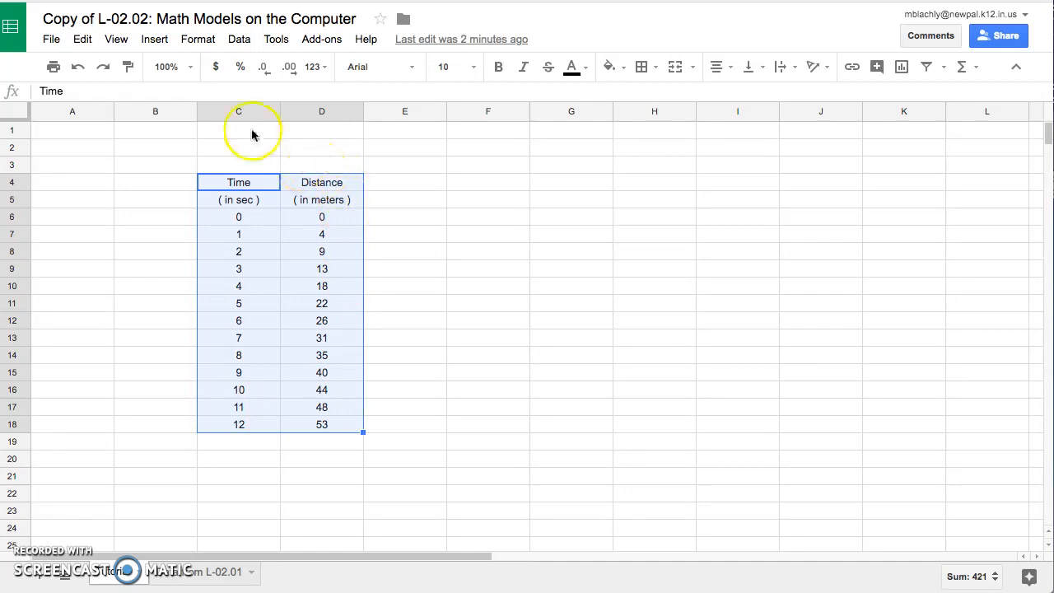
click(154, 39)
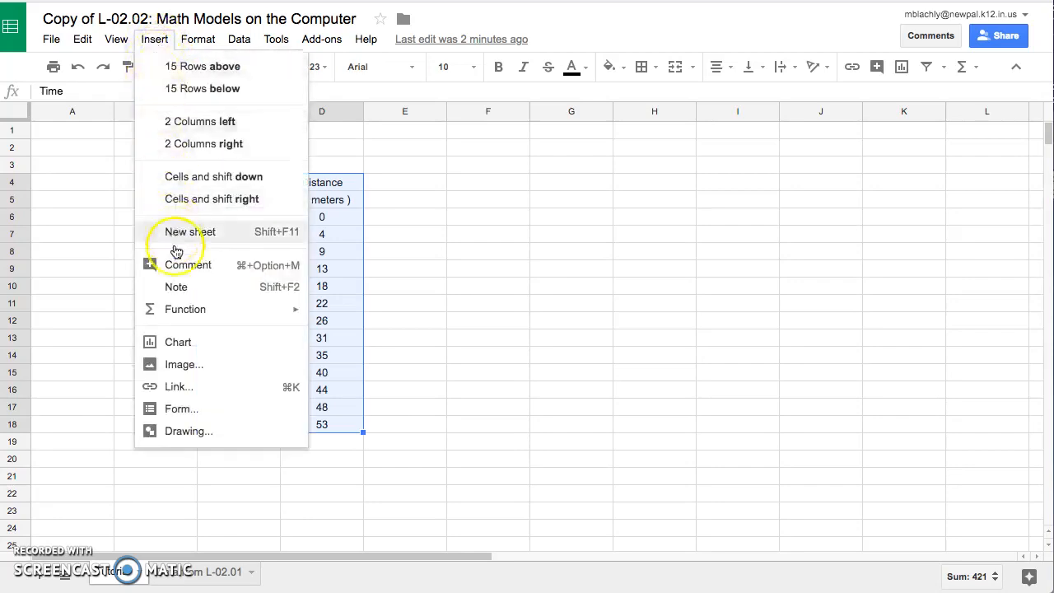
click(175, 343)
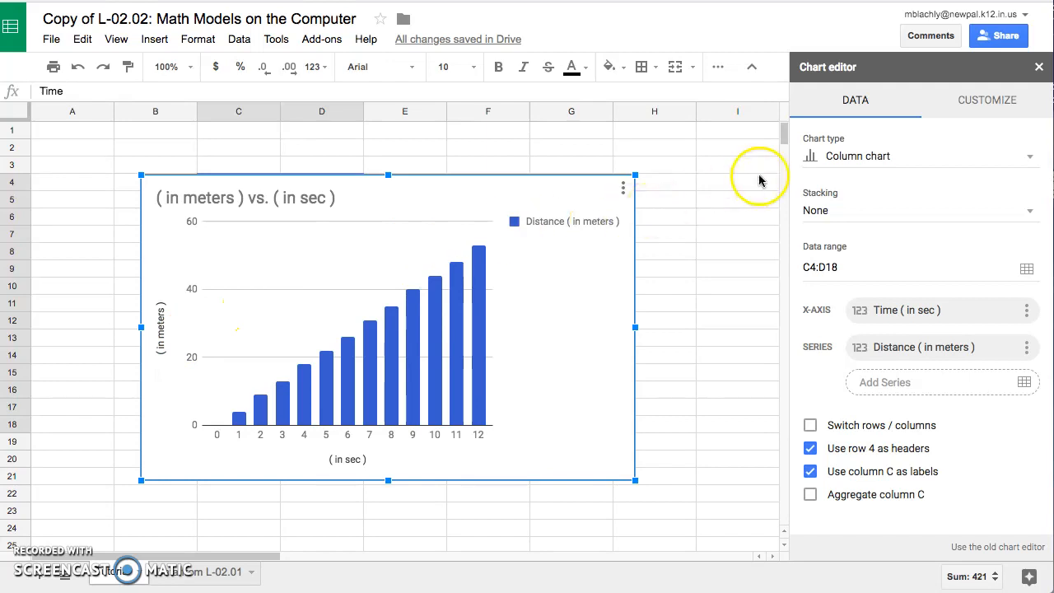
- Change the chart type to a scatter chart
click(842, 160)
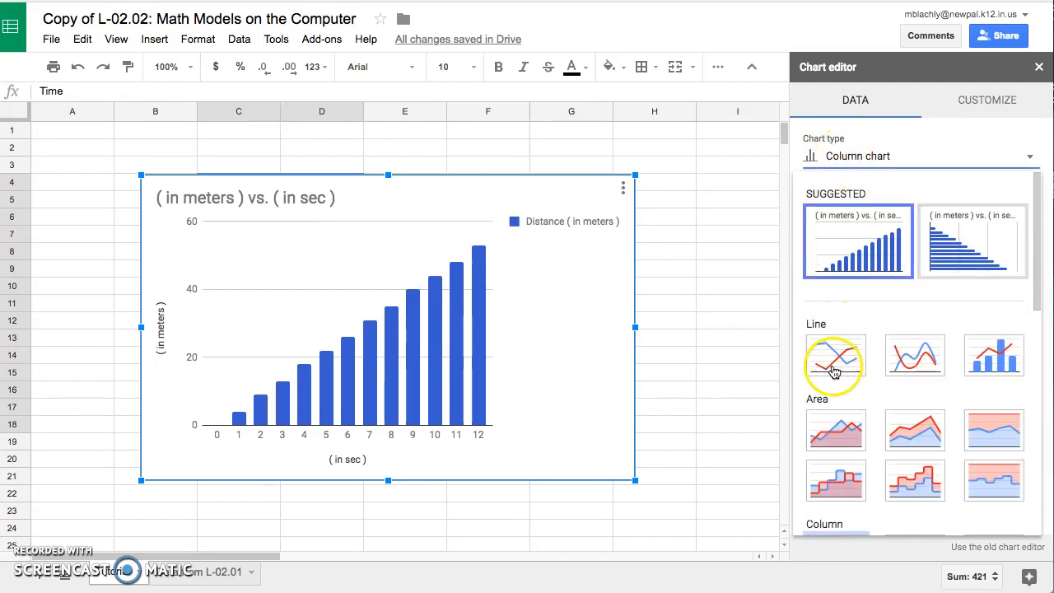
scroll(832, 401, down, 5)
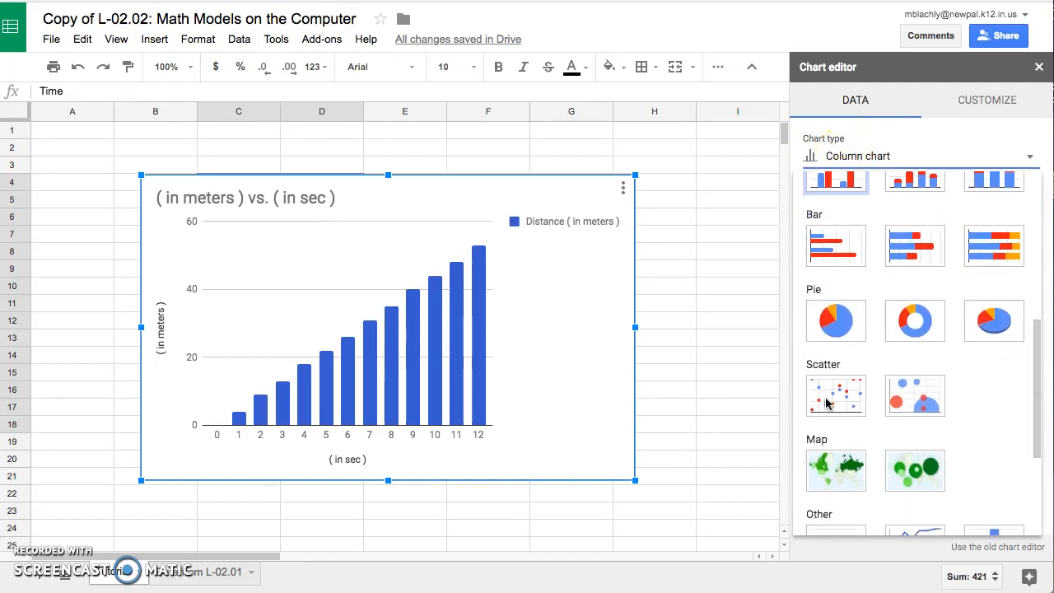
scroll(828, 402, down, 1)
click(829, 348)
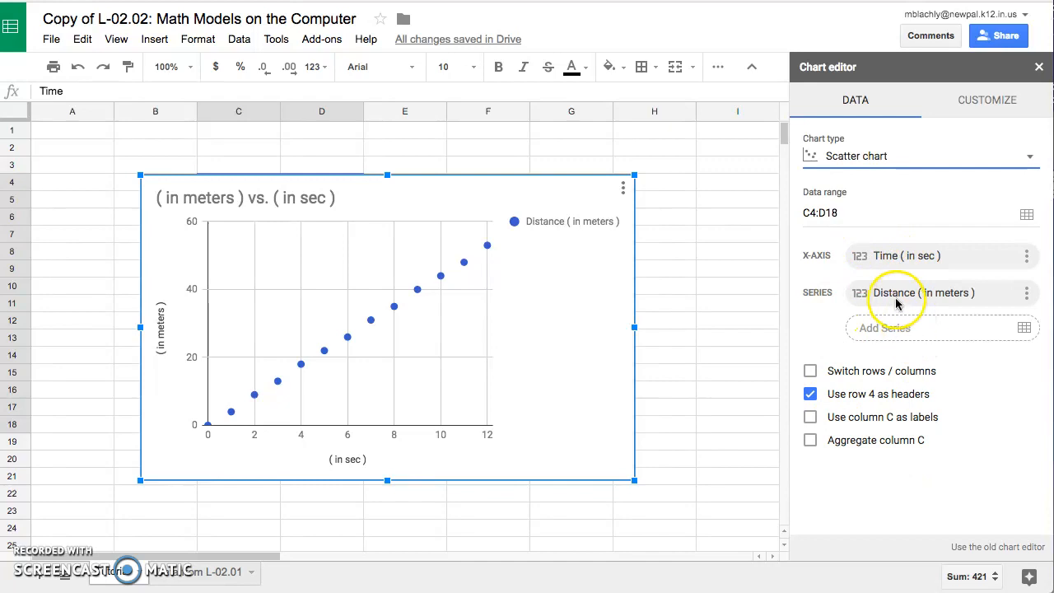
- Set the chart title to "The relationship between Distance and Time for a rolling Marble"
click(981, 107)
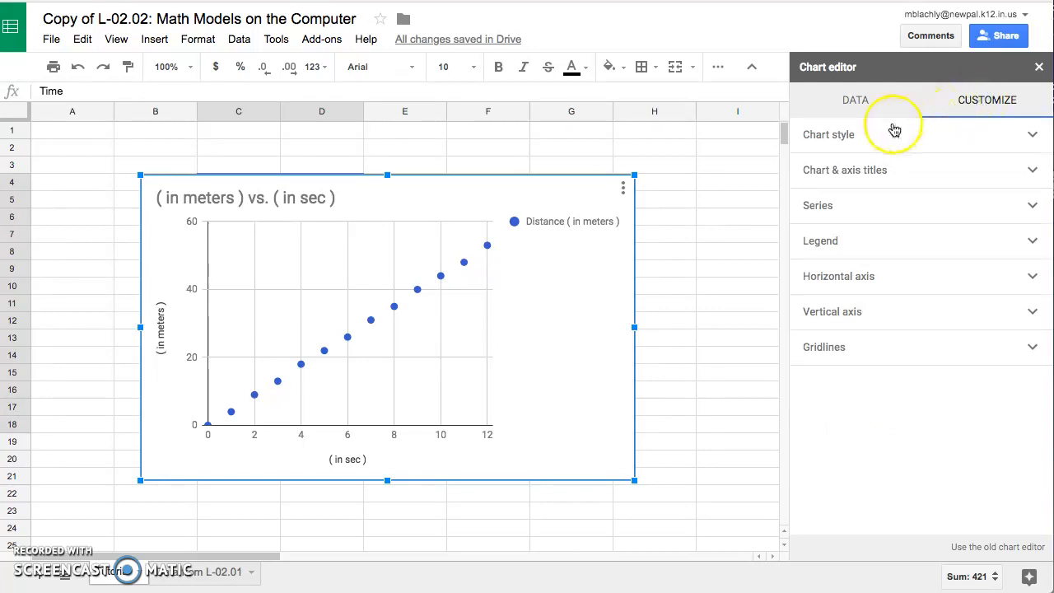
click(848, 173)
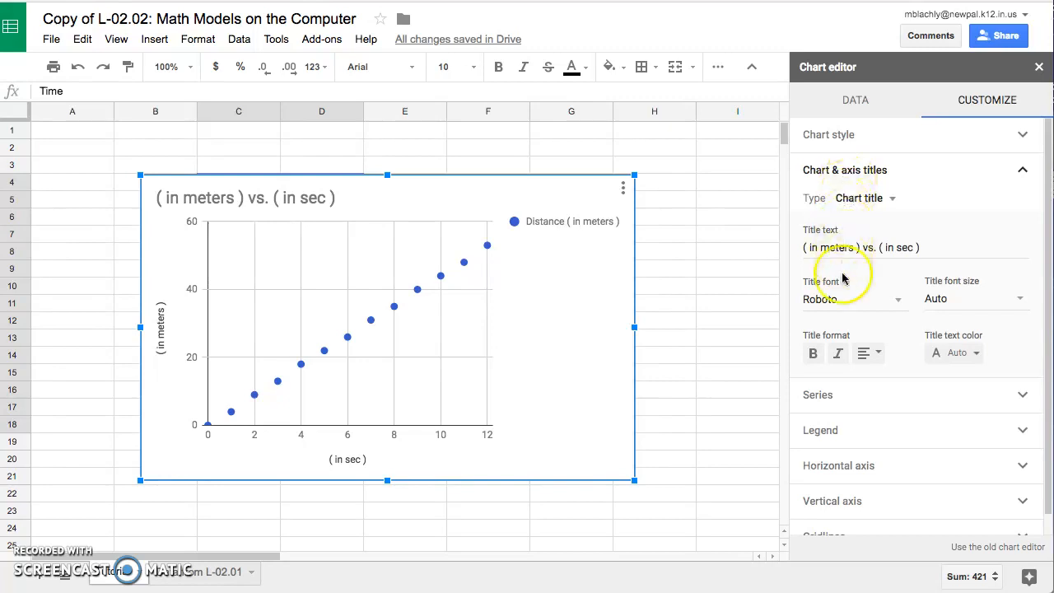
click(865, 199)
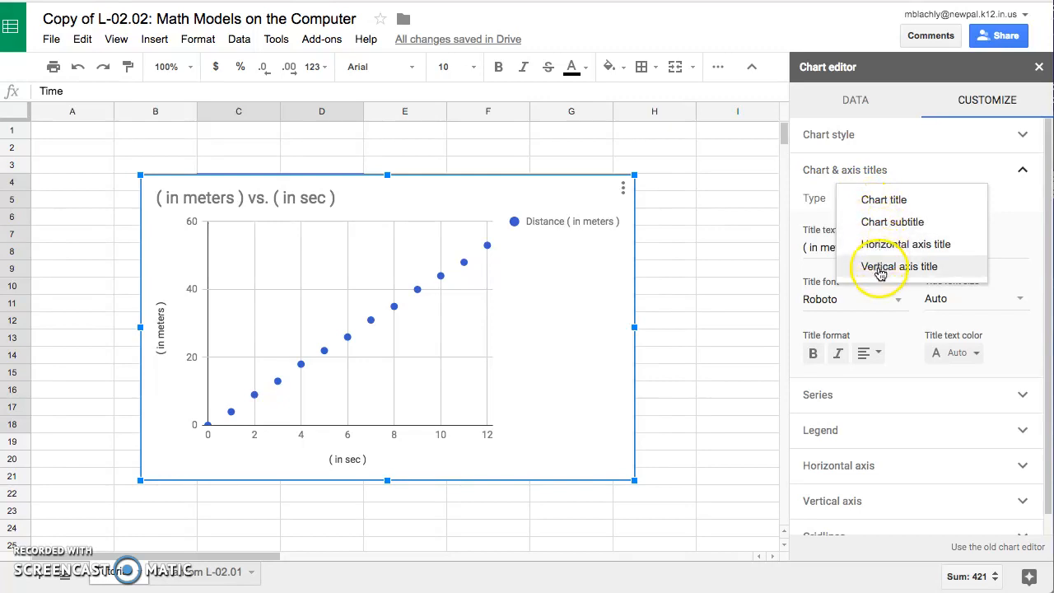
click(883, 205)
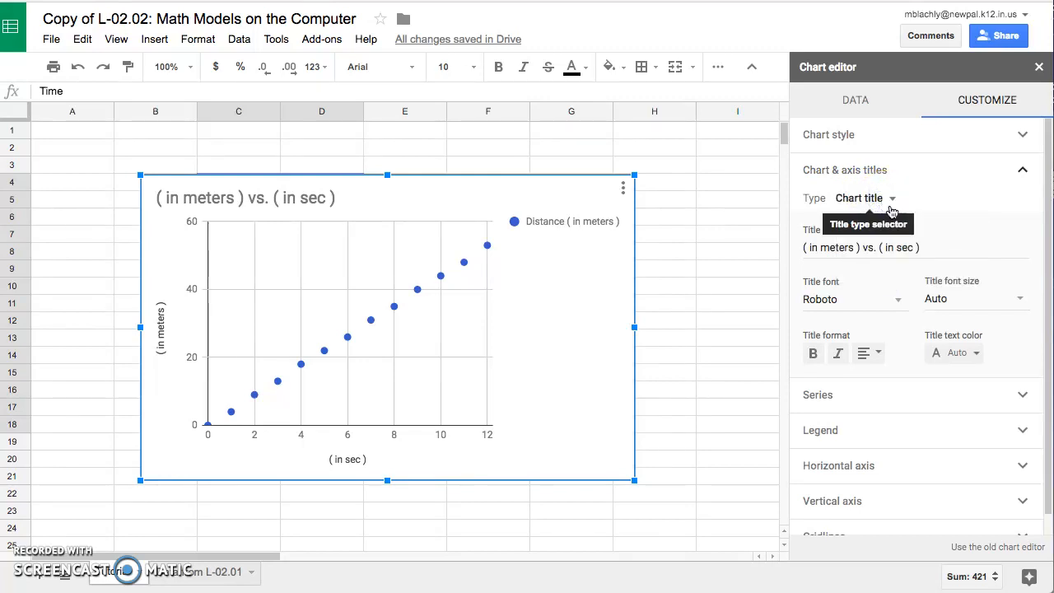
click(843, 251)
click(916, 245)
drag(798, 255, 798, 251)
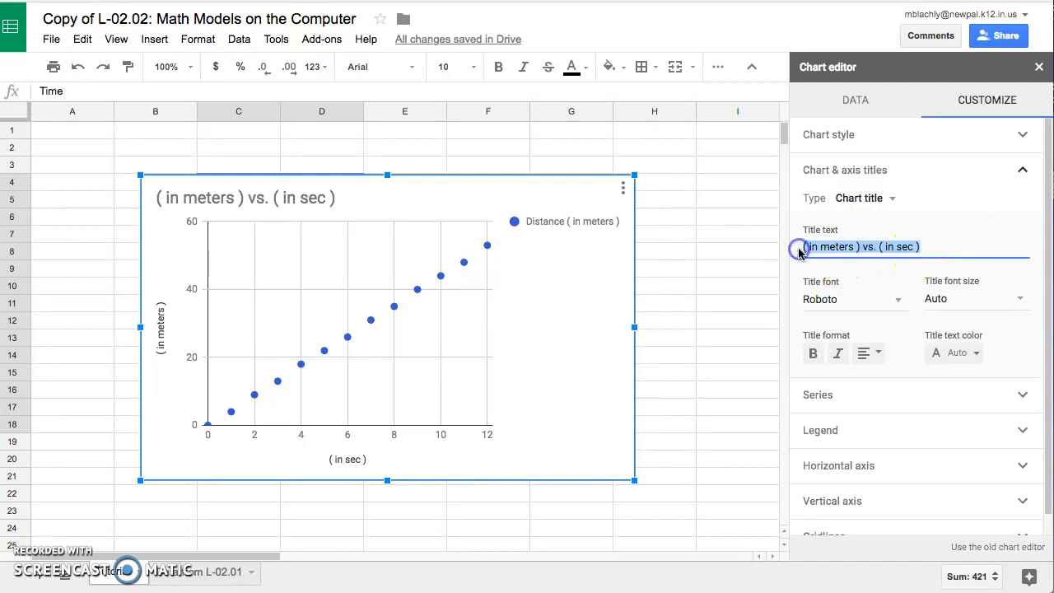
text(The relationship between)
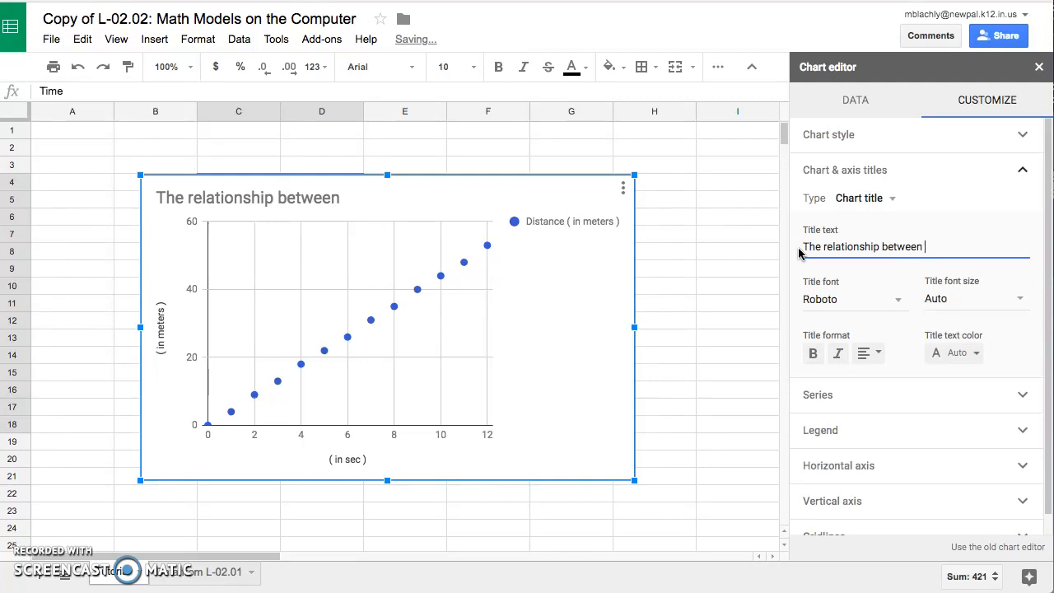
text(Distan)
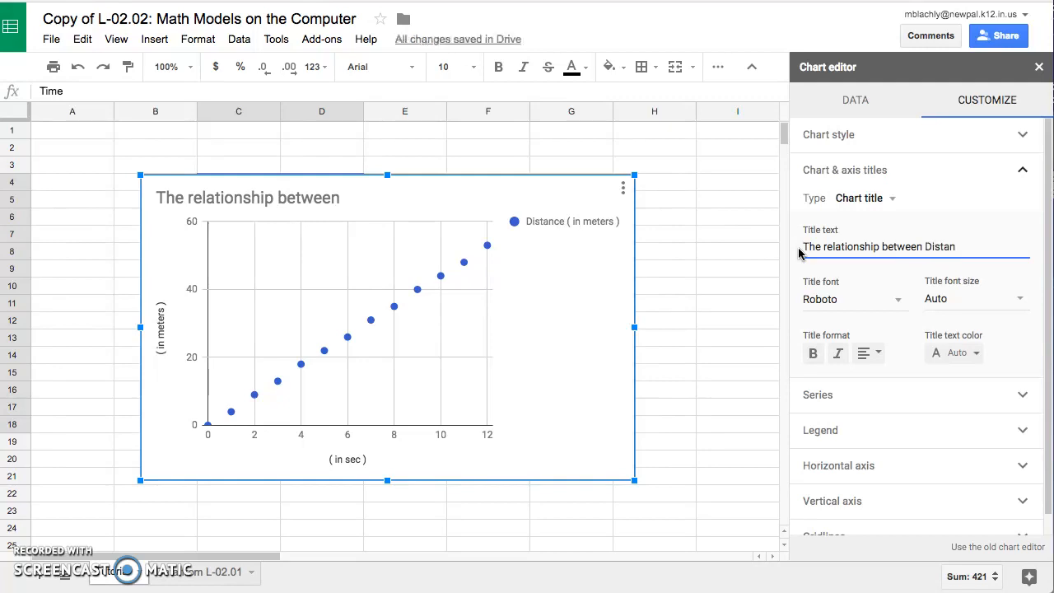
text(ce and Time for)
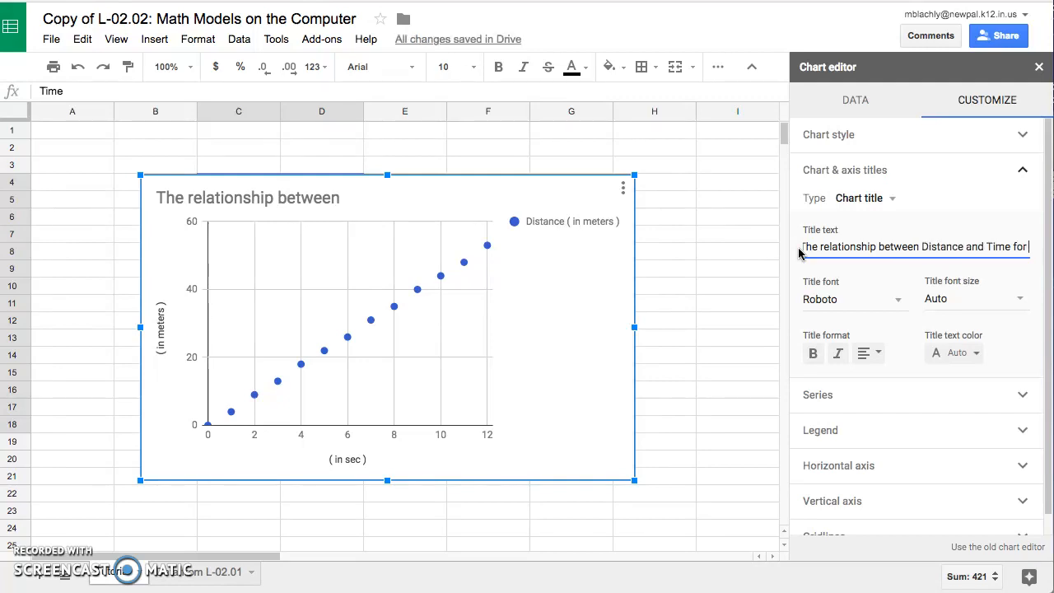
text( a rolling Marble)
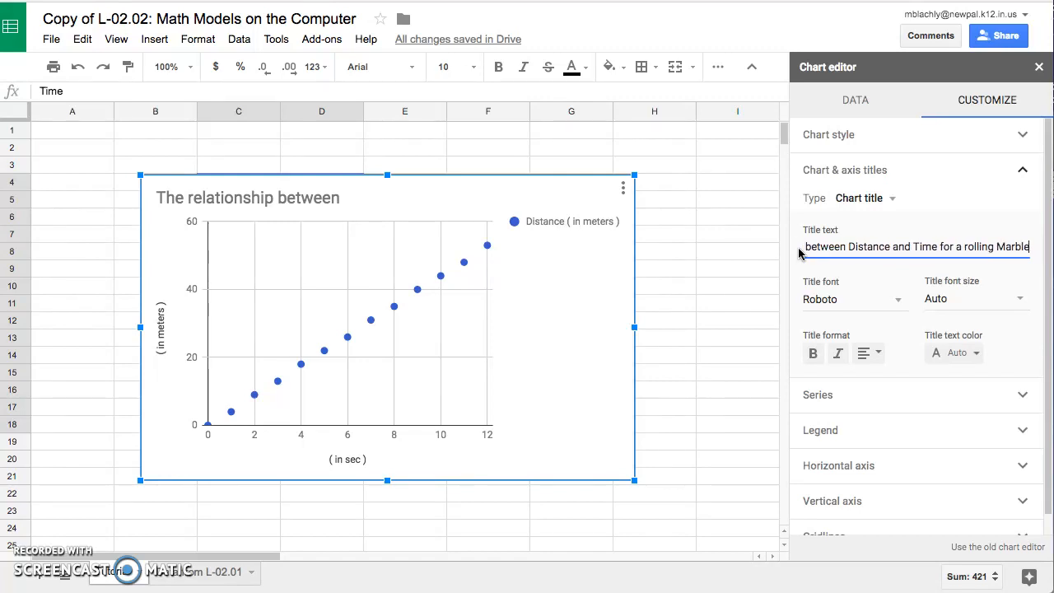
- Add a chart subtitle with the author's full name followed by "Feb 26,2018, L-02.02, Period 3"
click(862, 202)
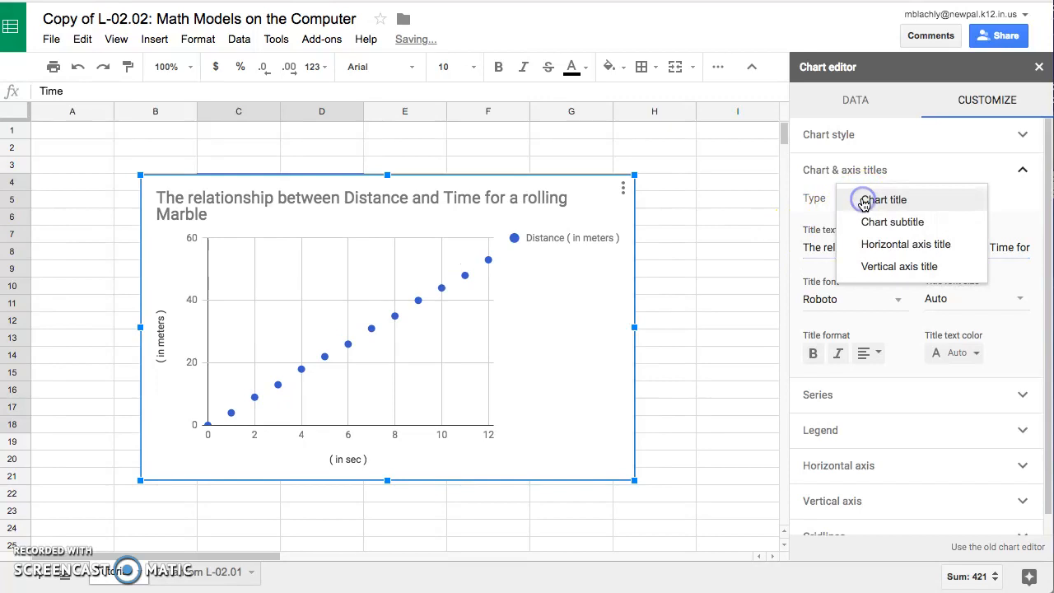
click(870, 222)
click(847, 248)
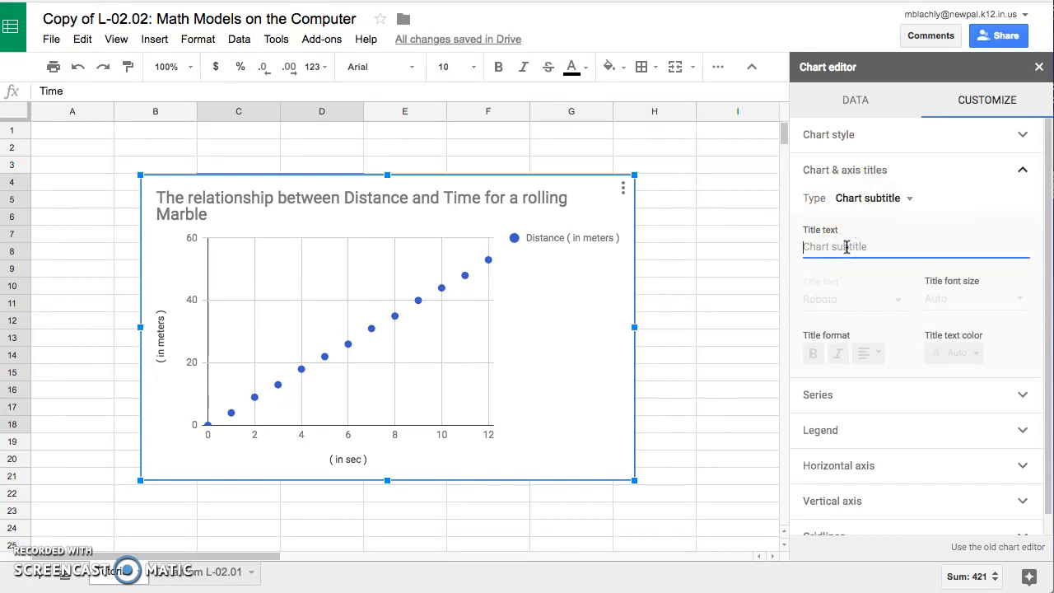
text(Ma)
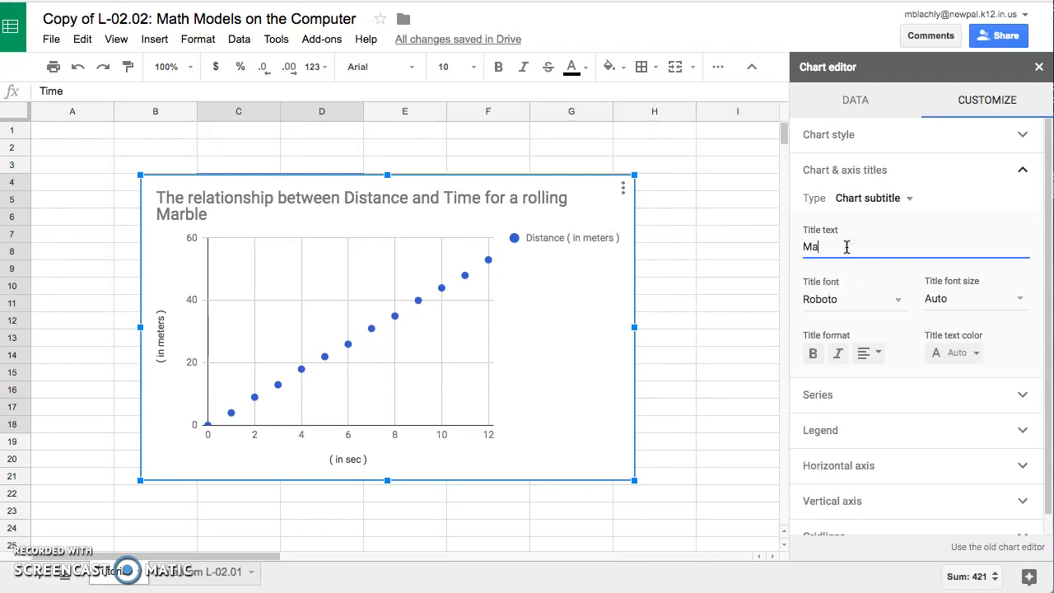
text(rk Blachly,)
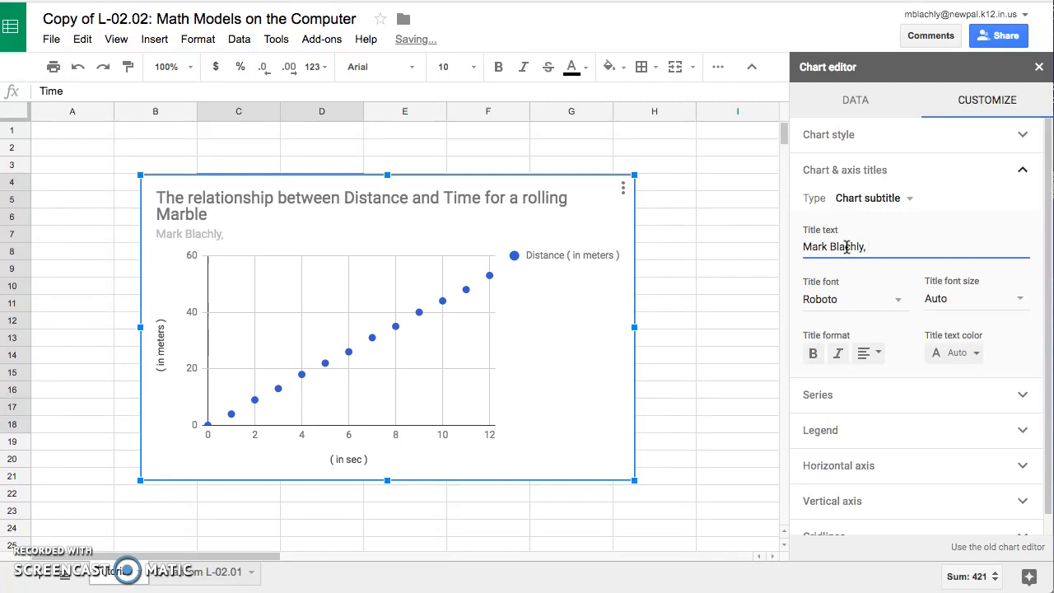
text(  Feb 26,2018)
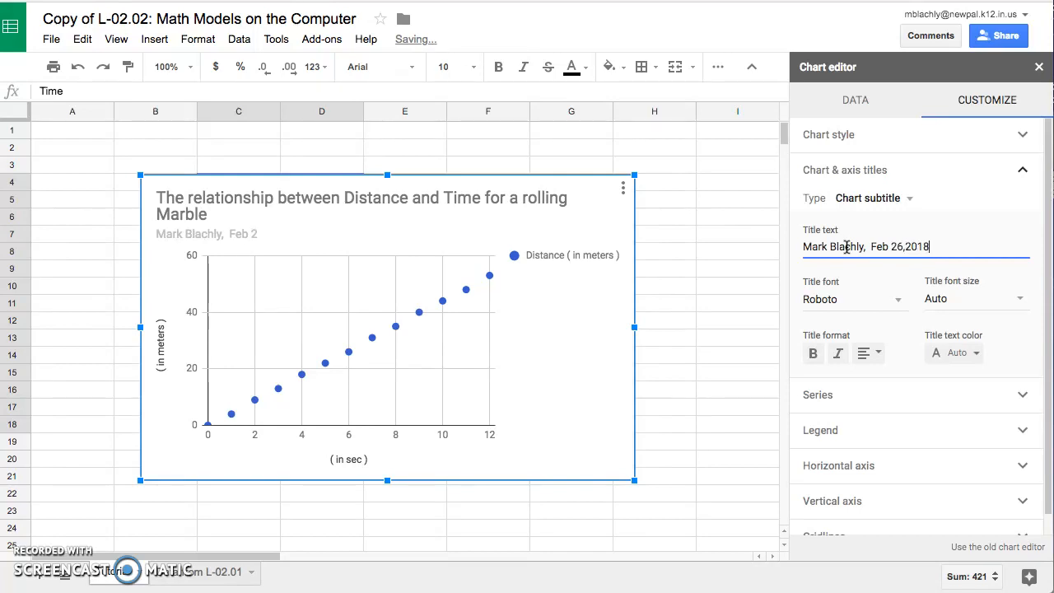
text(,  L-02.0)
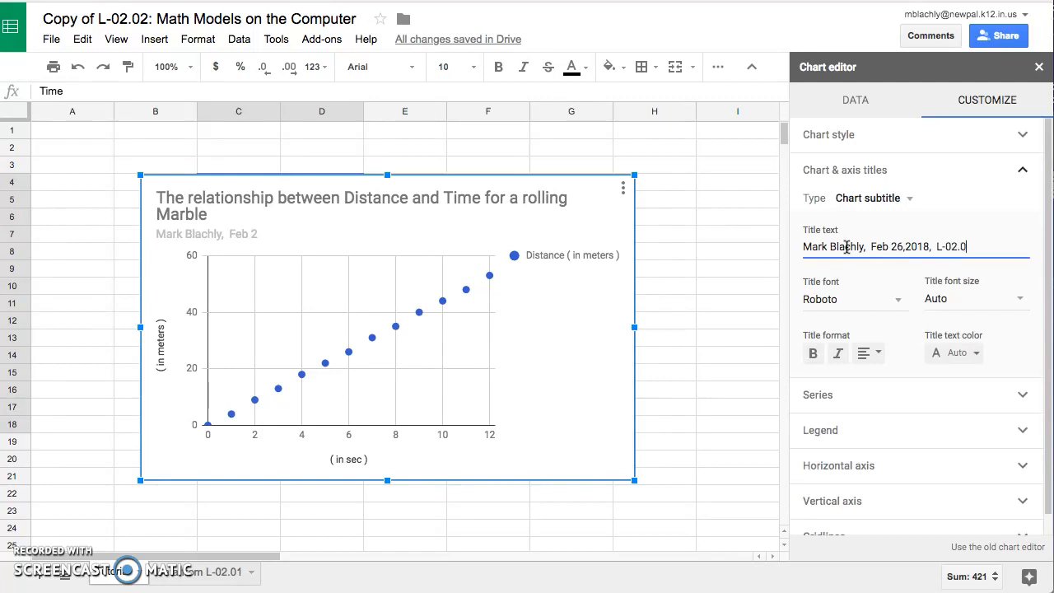
text(2,  )
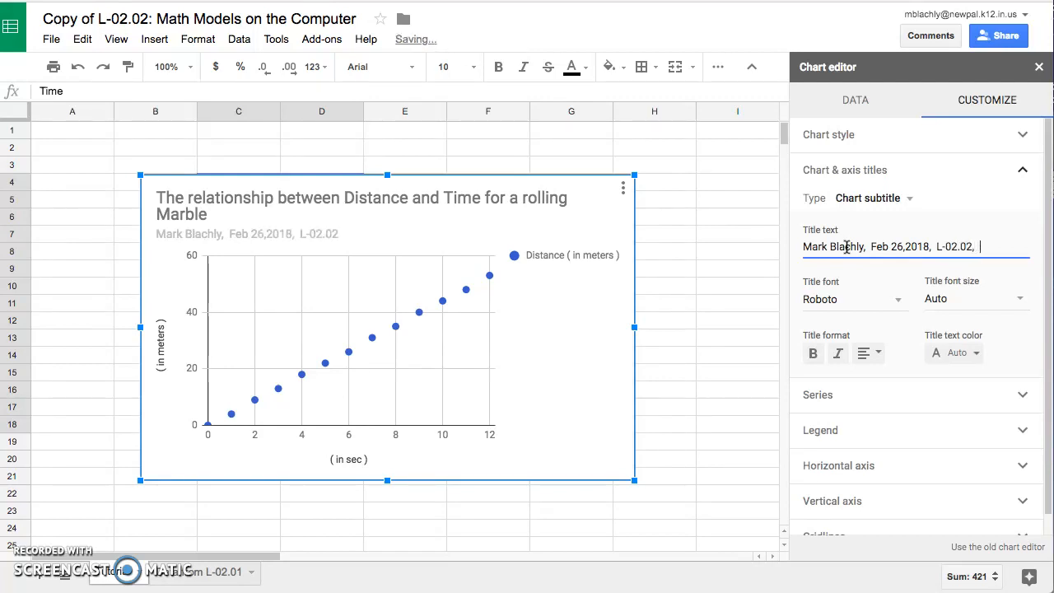
text(Period 3)
- Set the chart's horizontal axis title to "Time (sec)"
click(869, 198)
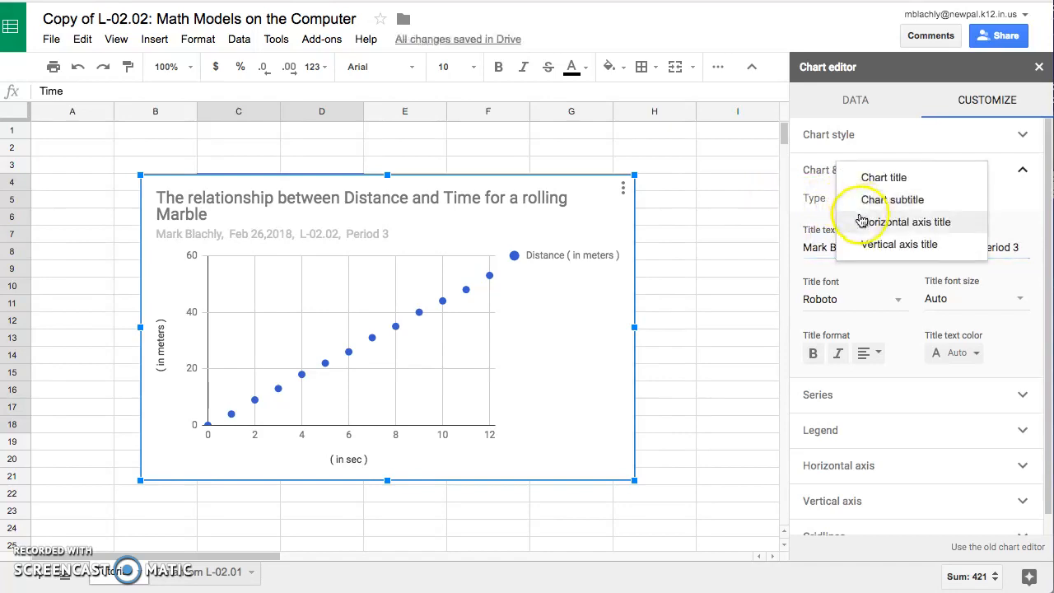
click(862, 220)
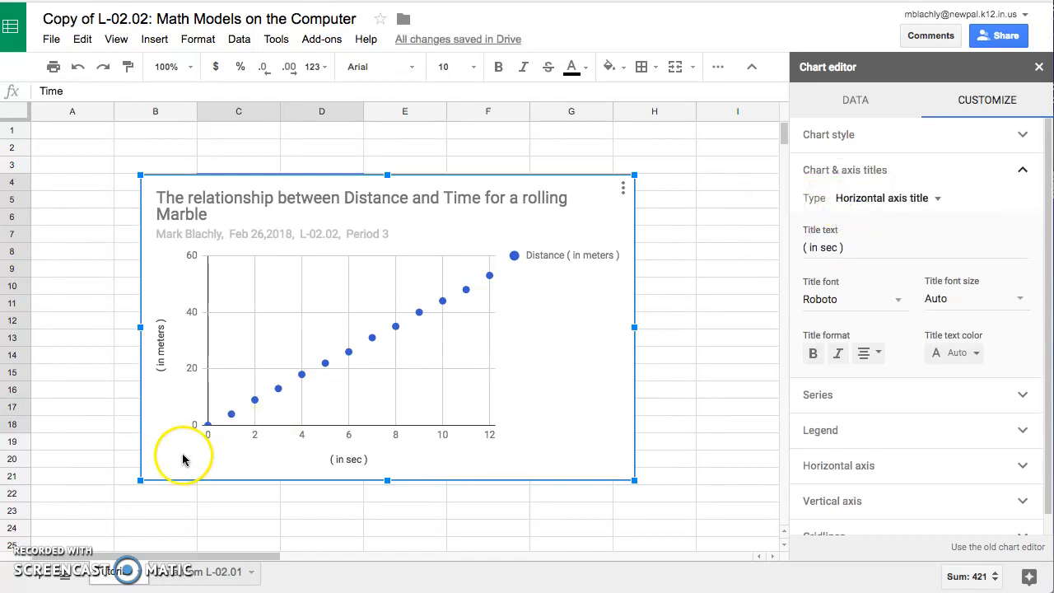
drag(847, 251, 807, 247)
text(Time)
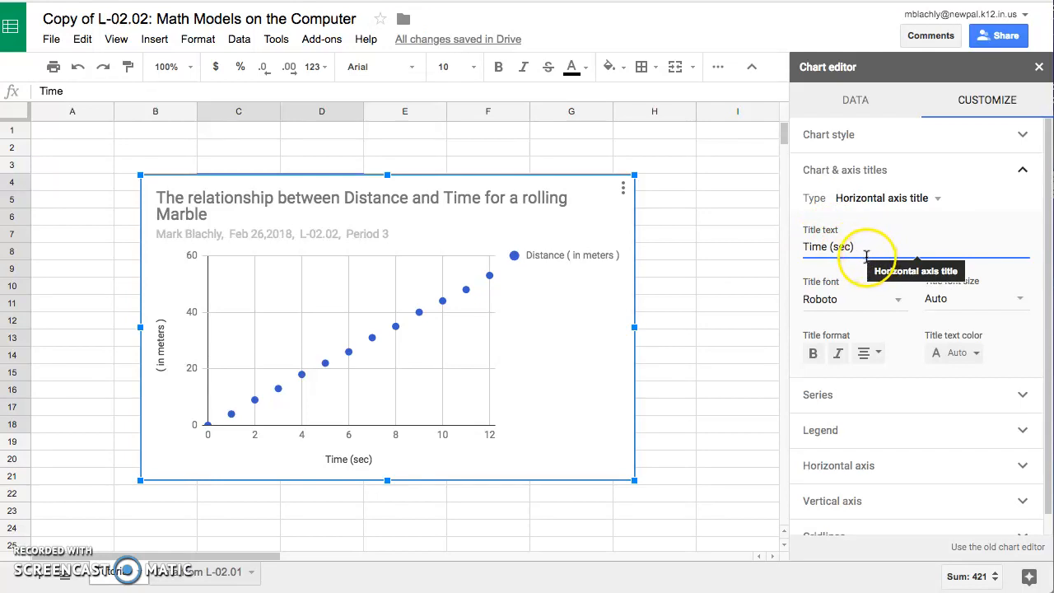
- Set the chart's vertical axis title to "Distance ( m )" and close the title settings
click(875, 198)
click(898, 221)
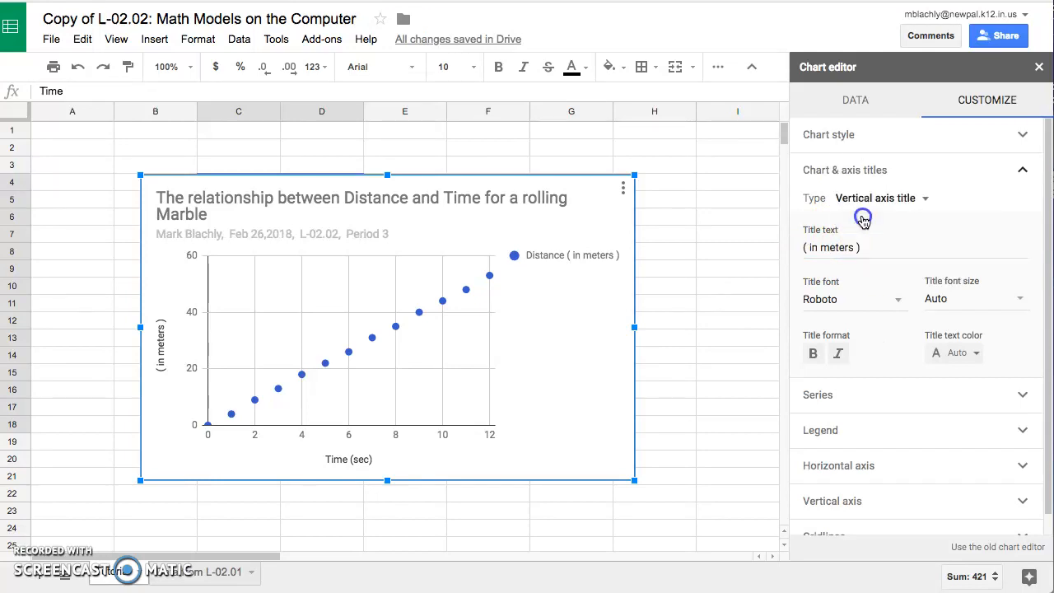
click(860, 248)
drag(861, 248, 803, 247)
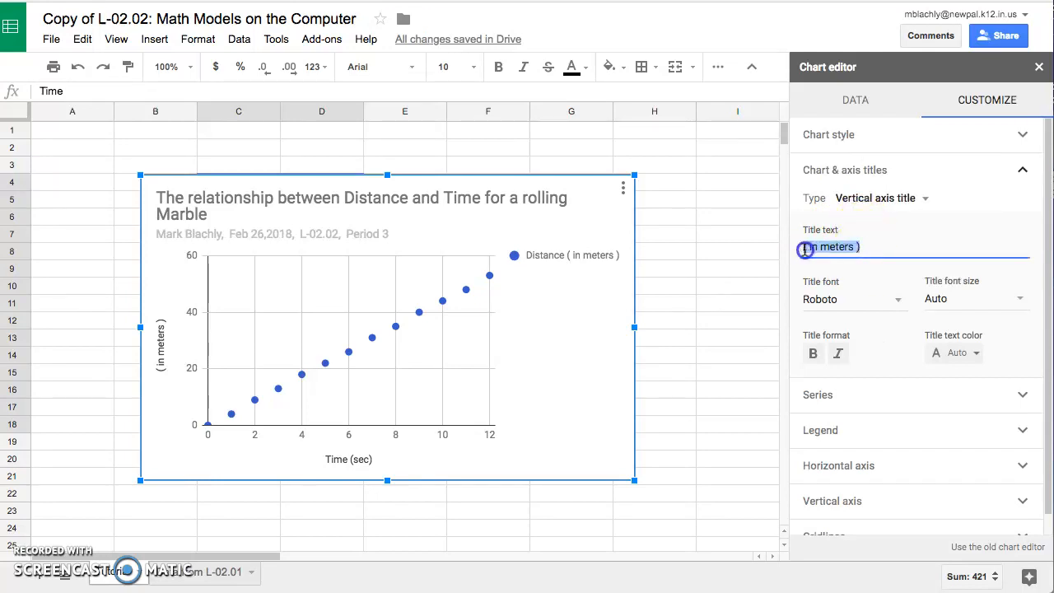
text(Dista)
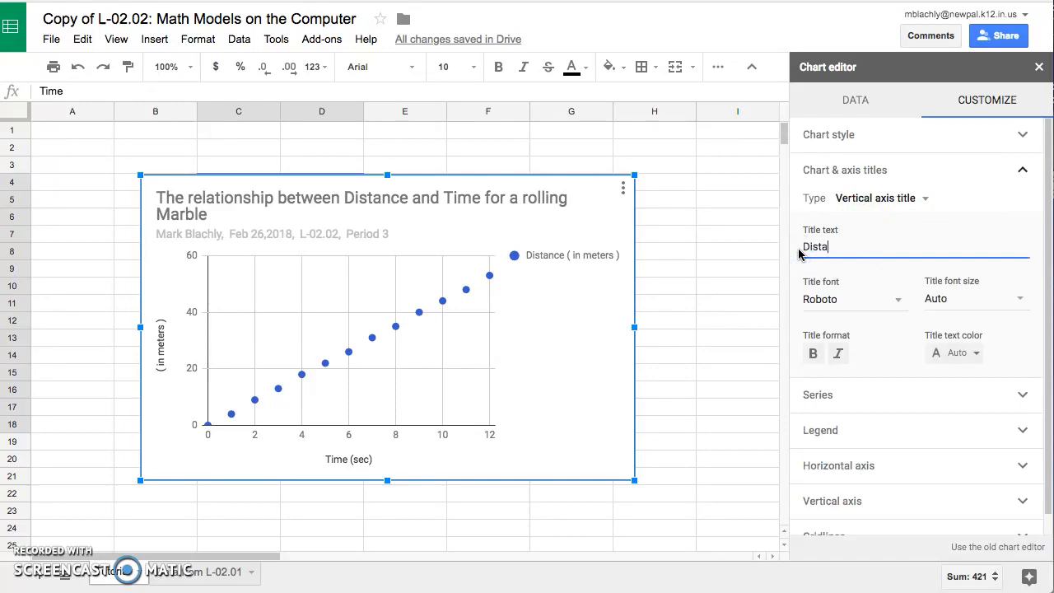
text(nce ( m))
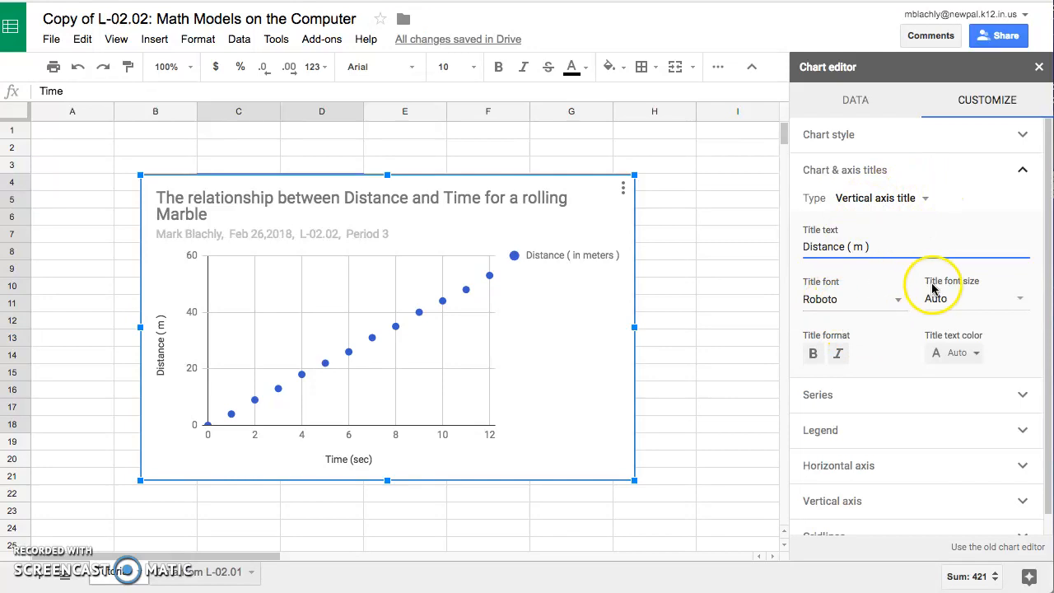
click(890, 198)
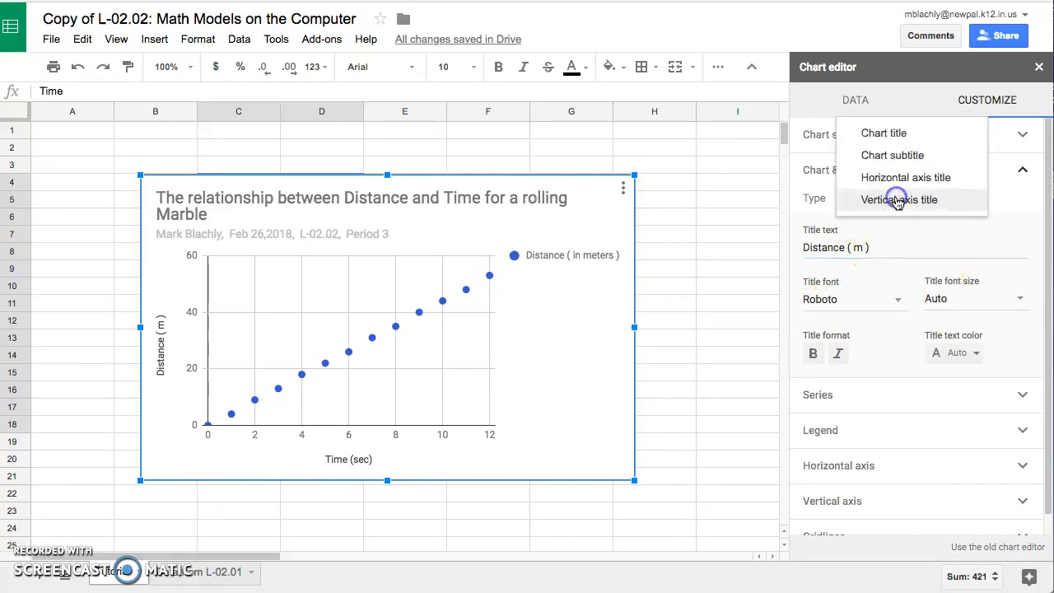
click(888, 136)
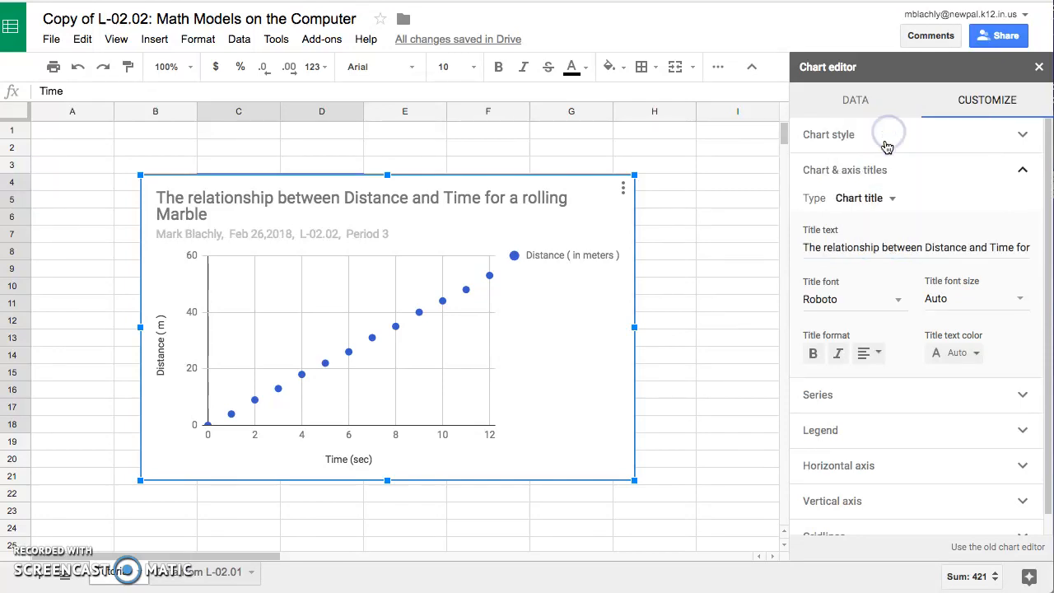
click(838, 173)
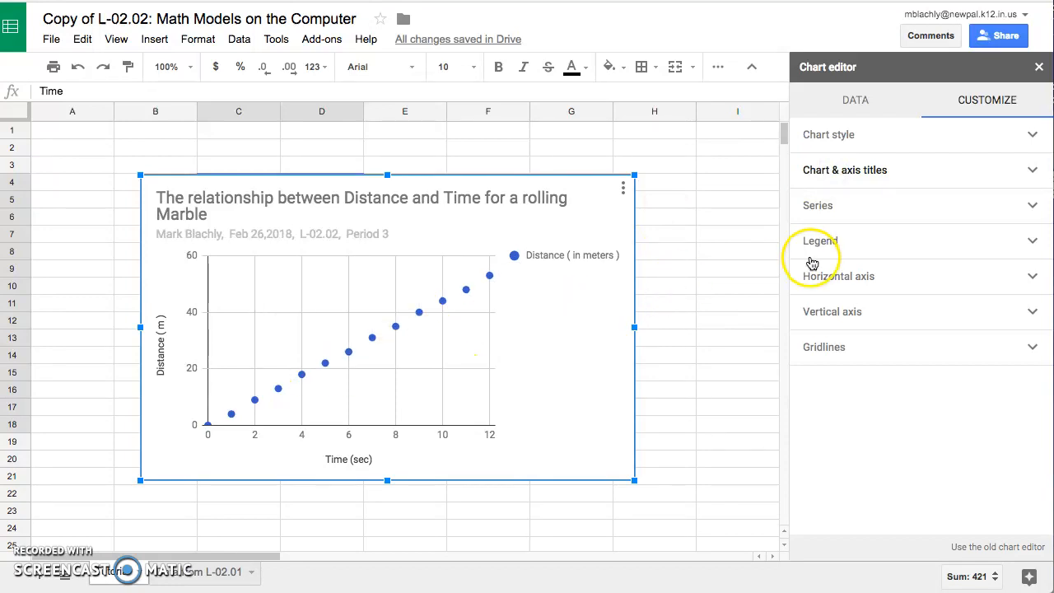
- Add a linear trendline to the Distance ( in meters ) series
click(819, 208)
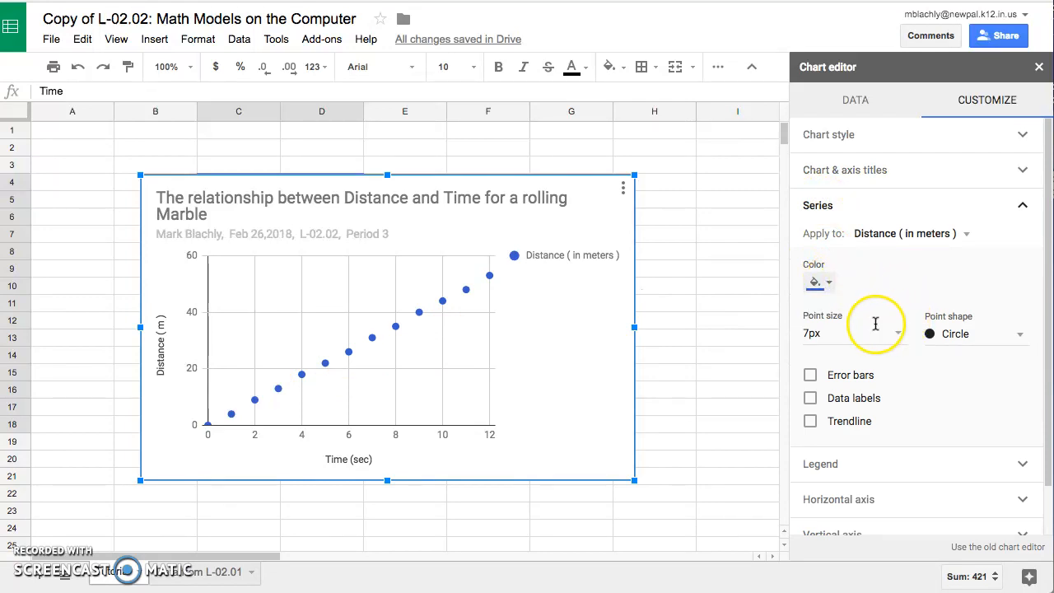
scroll(887, 303, down, 1)
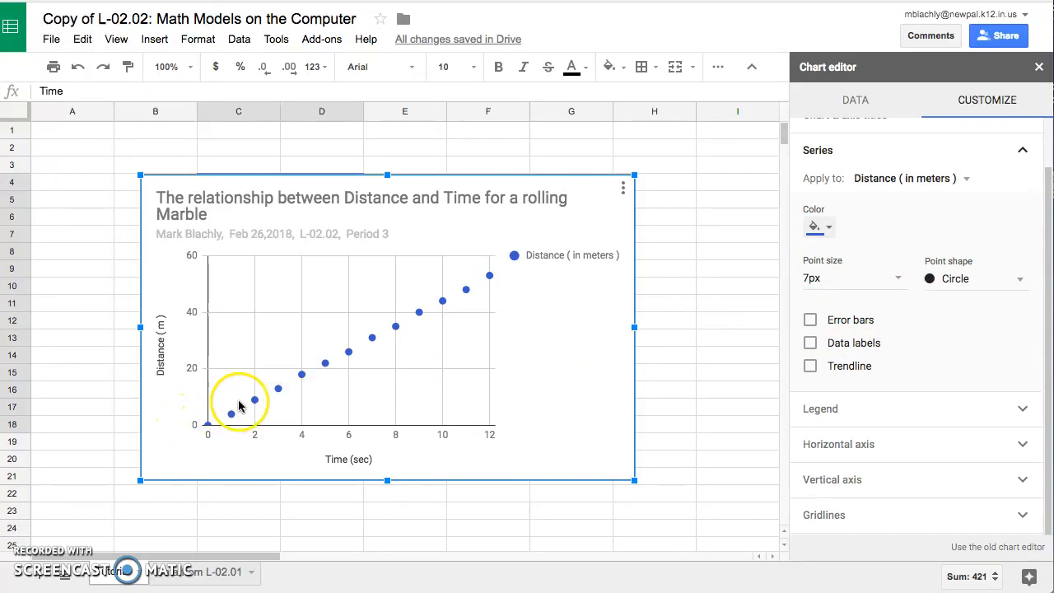
click(811, 368)
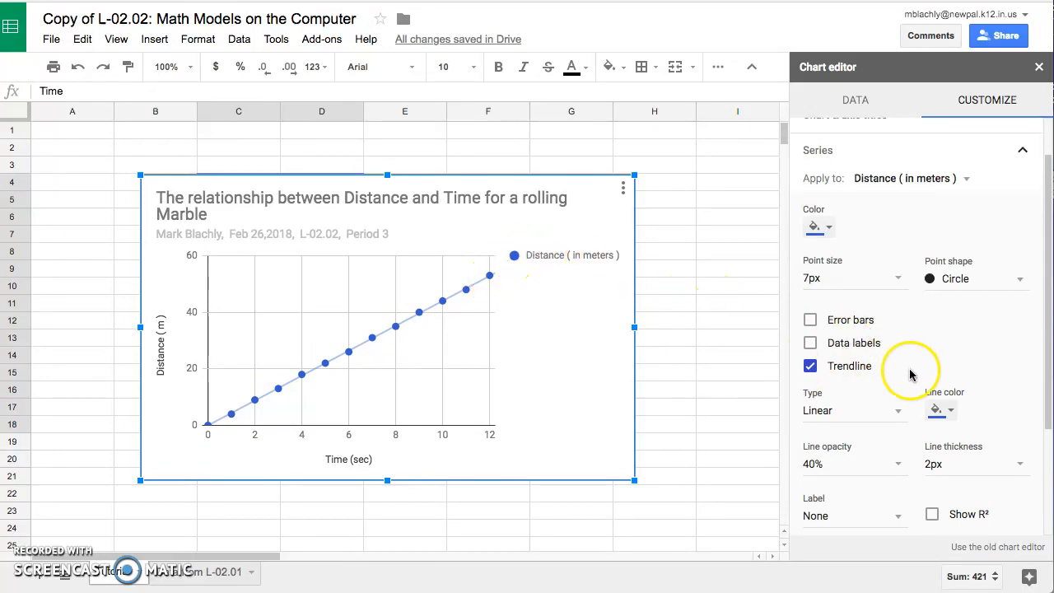
- Label the Distance ( in meters ) trendline with its equation in the legend
scroll(910, 374, down, 3)
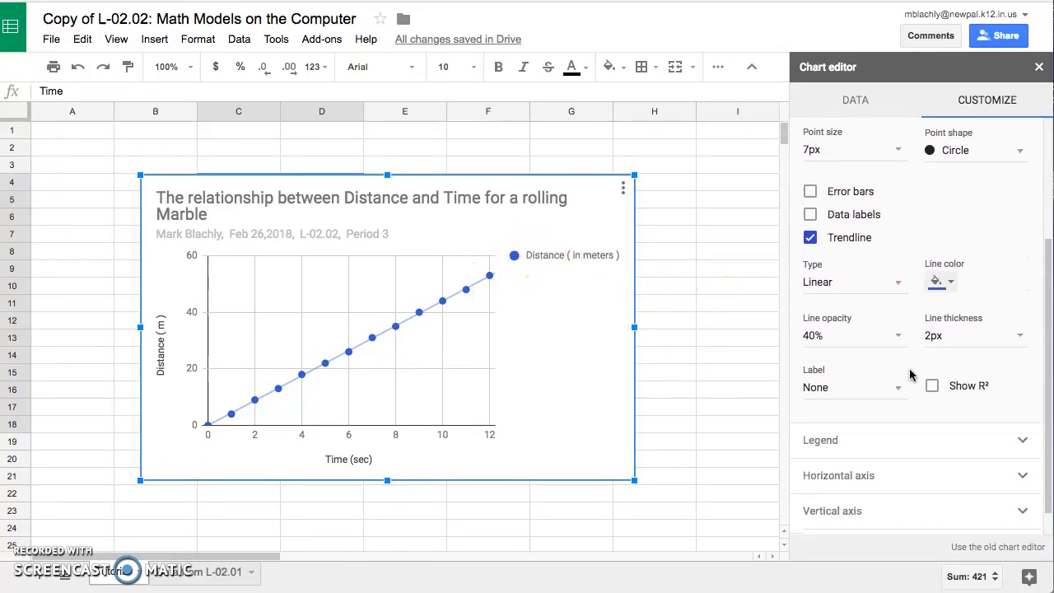
click(821, 387)
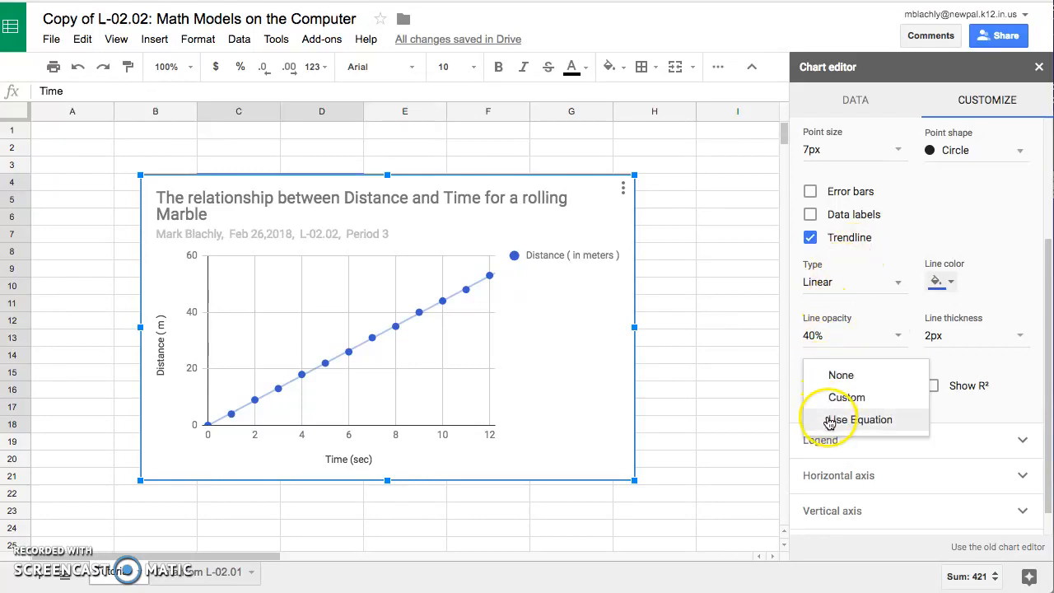
click(829, 420)
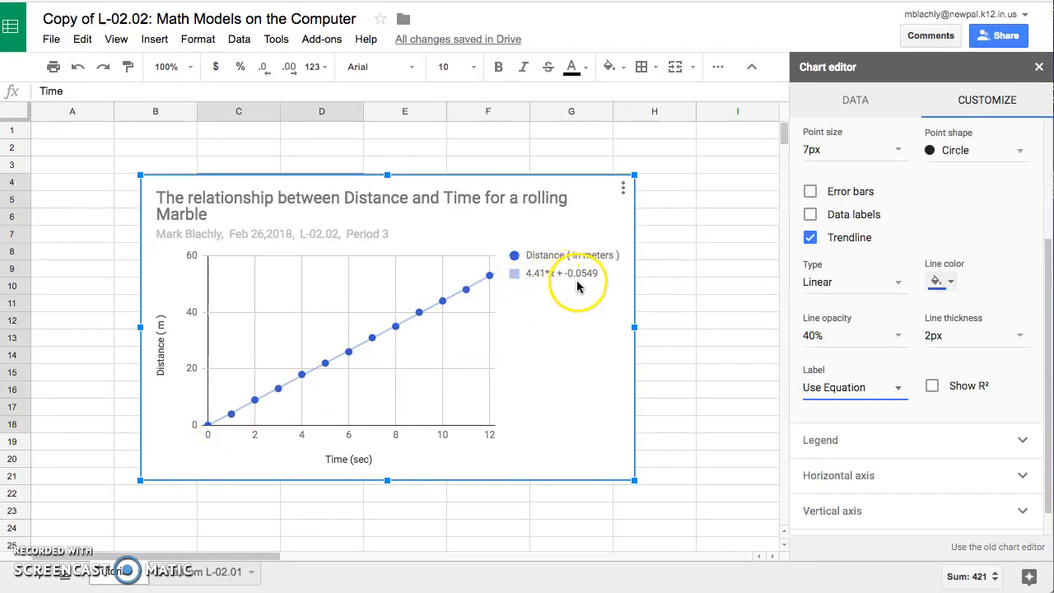
- Switch the trendline to a custom label reading "y = 4.41 x"
click(834, 392)
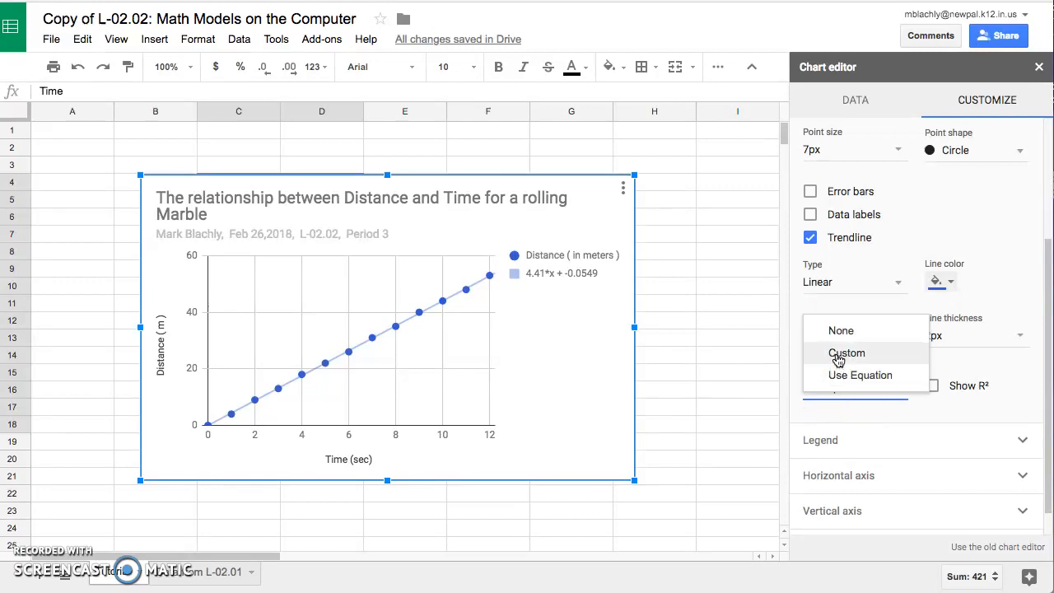
click(837, 354)
click(841, 442)
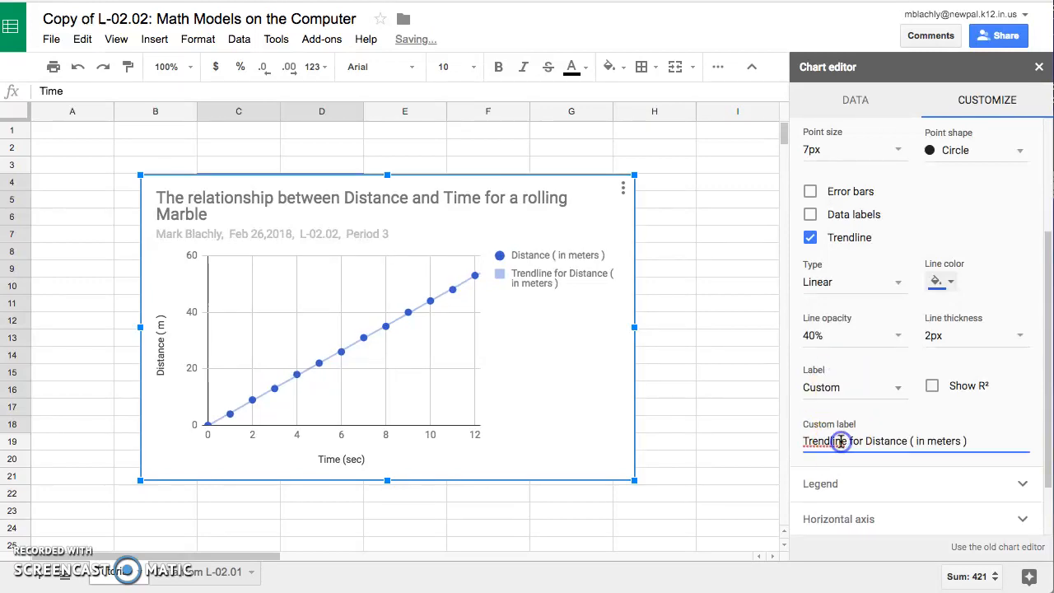
drag(972, 441, 877, 442)
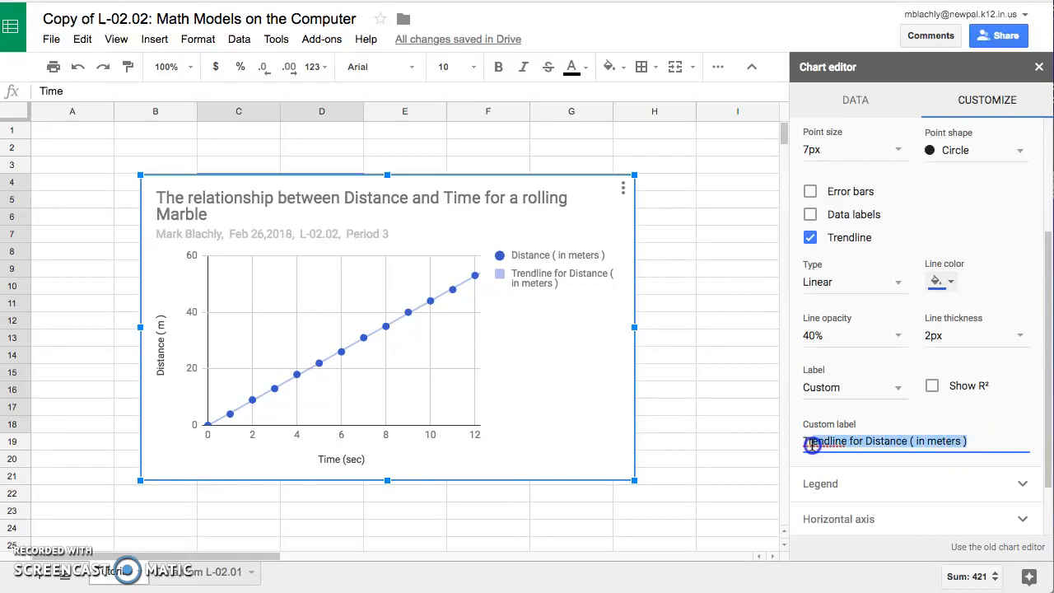
key(BackSpace)
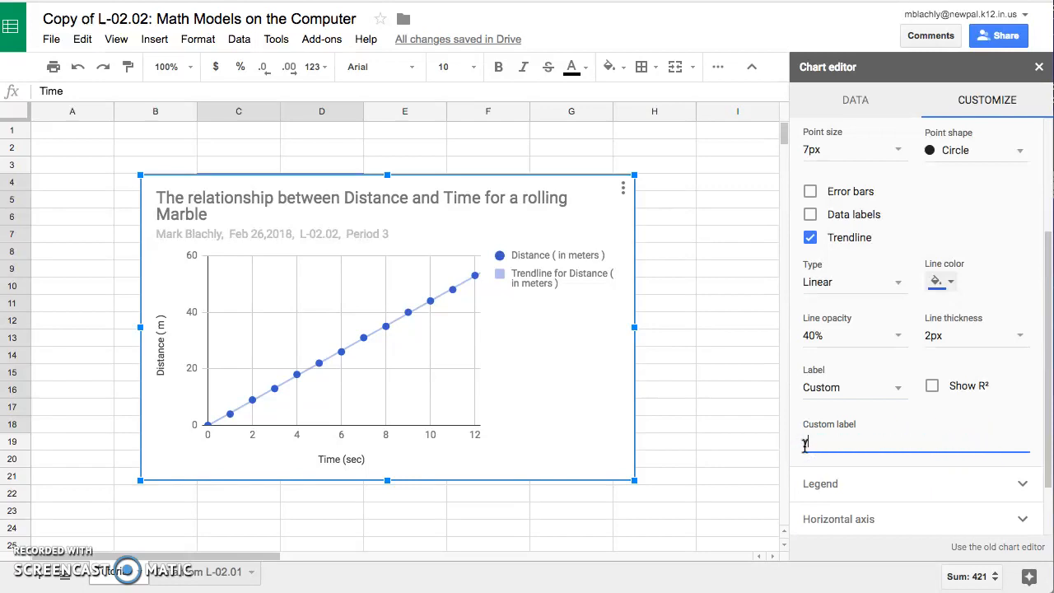
text(y)
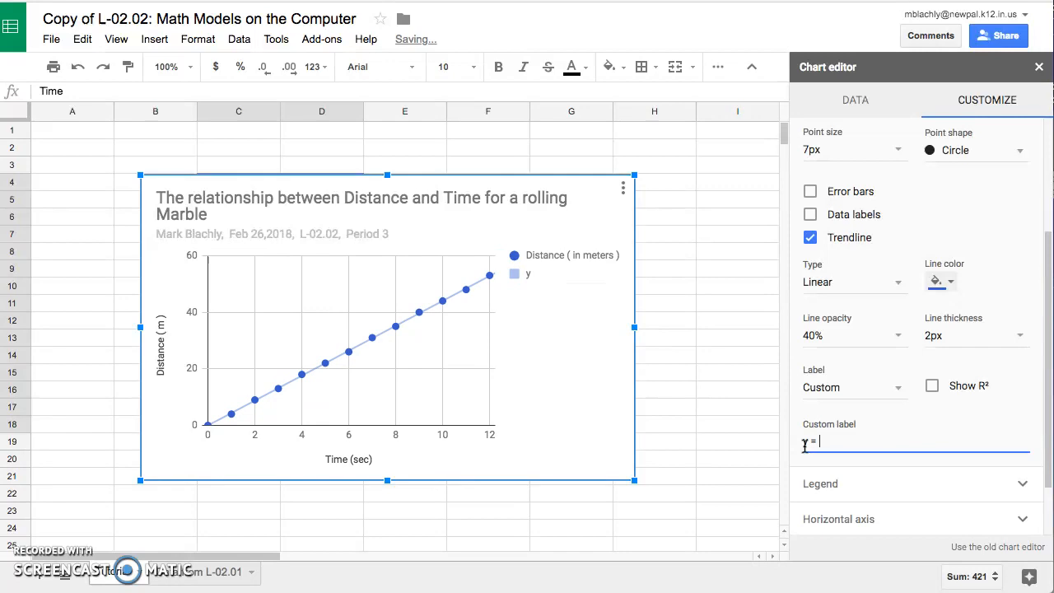
text( = 4.41 x)
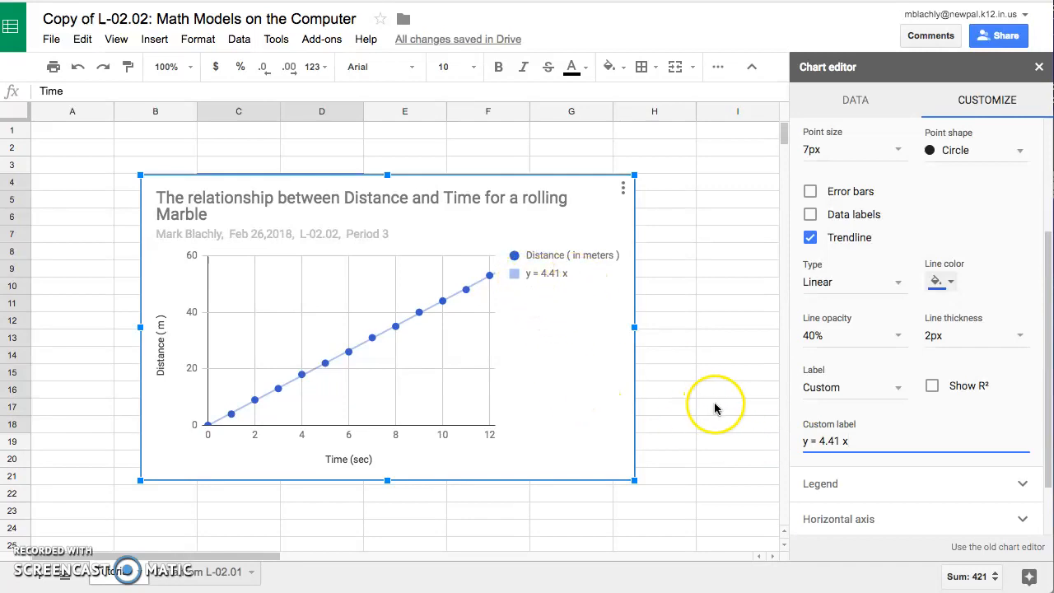
- Rewrite the custom trendline label as "d = 4.41 * t" and close the series settings
click(799, 442)
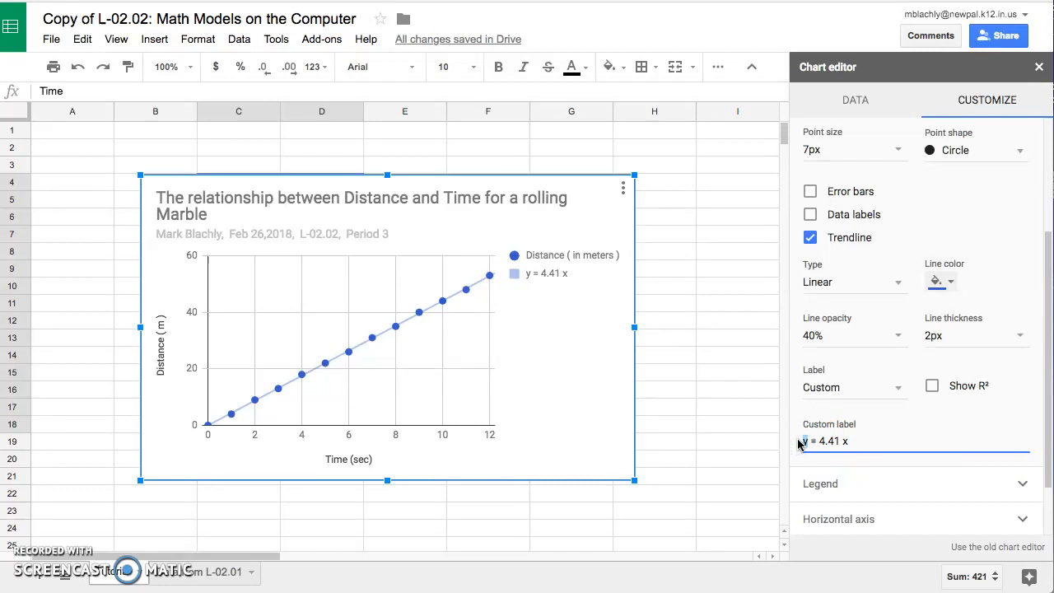
text(d)
click(847, 441)
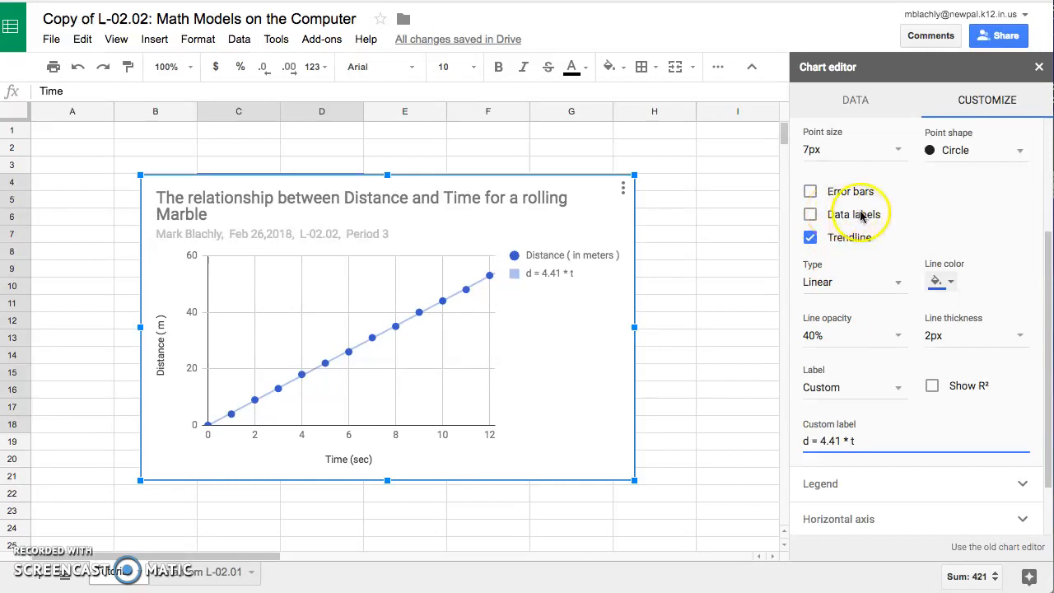
scroll(860, 231, up, 3)
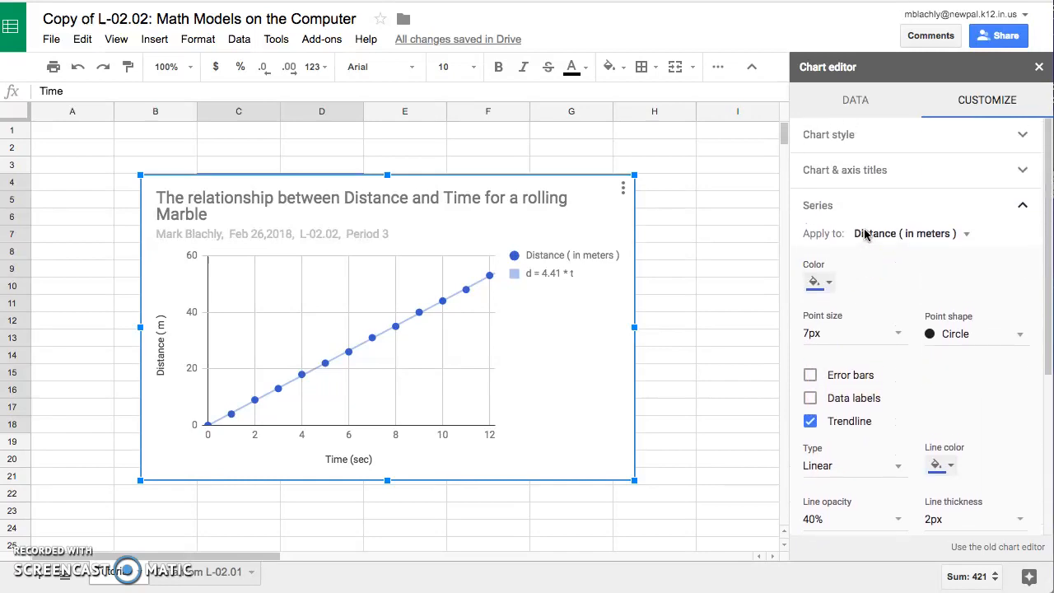
click(820, 206)
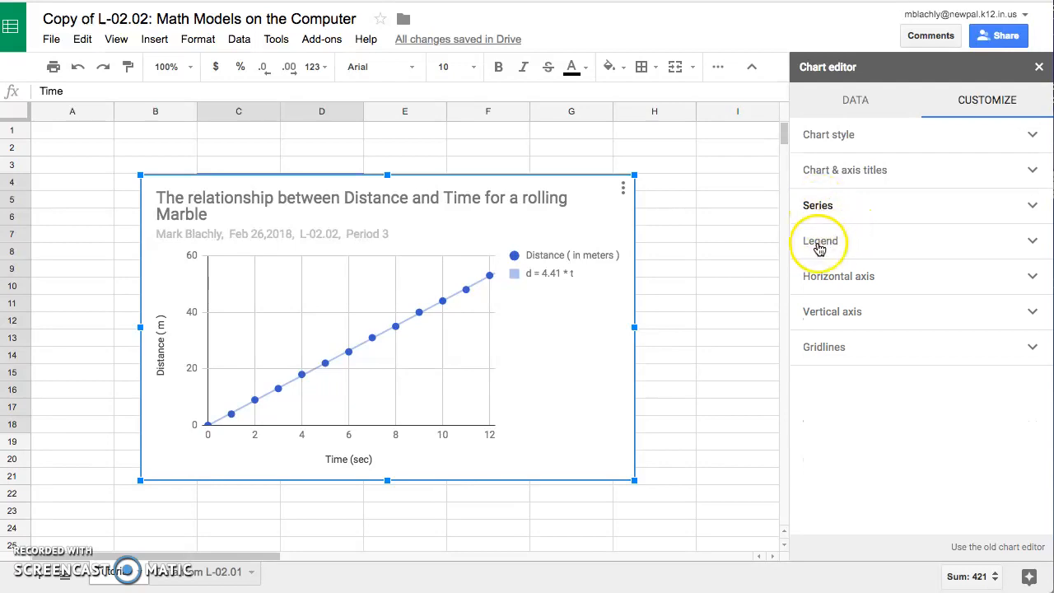
- Set the chart's legend position to Inside and close the chart editor
click(820, 244)
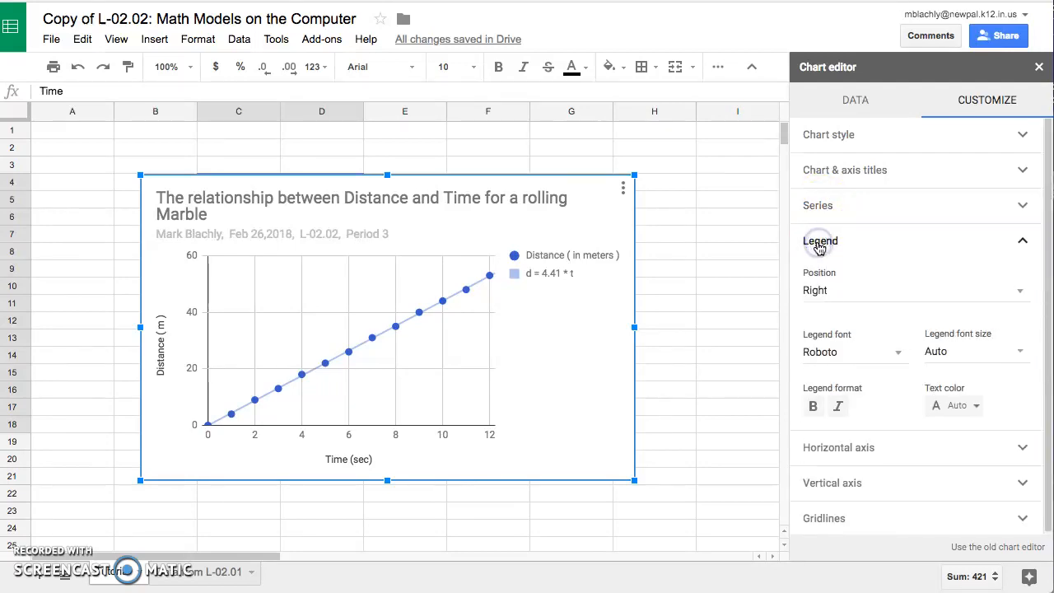
click(819, 293)
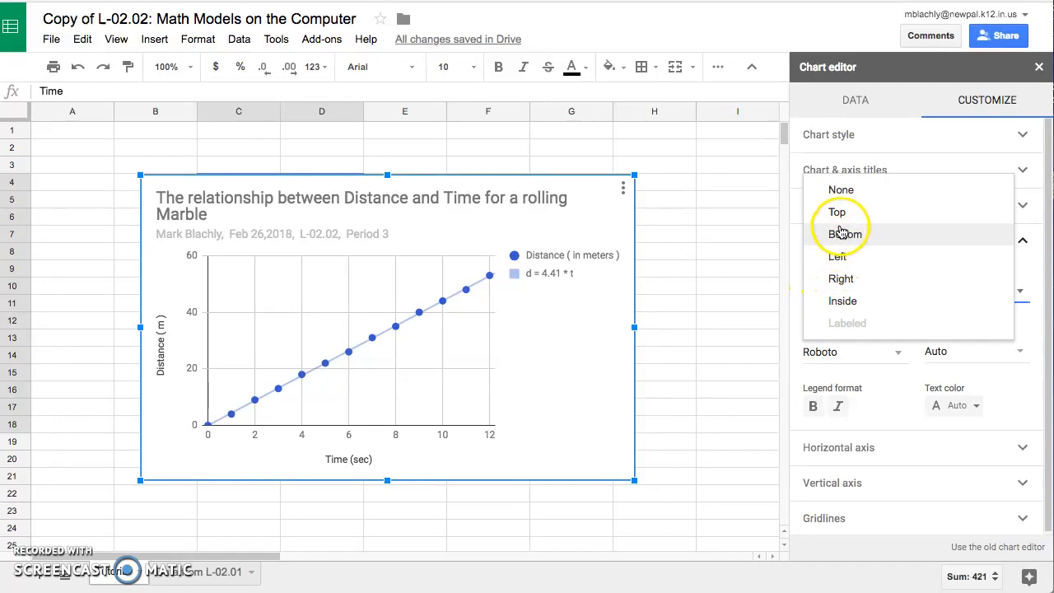
click(842, 301)
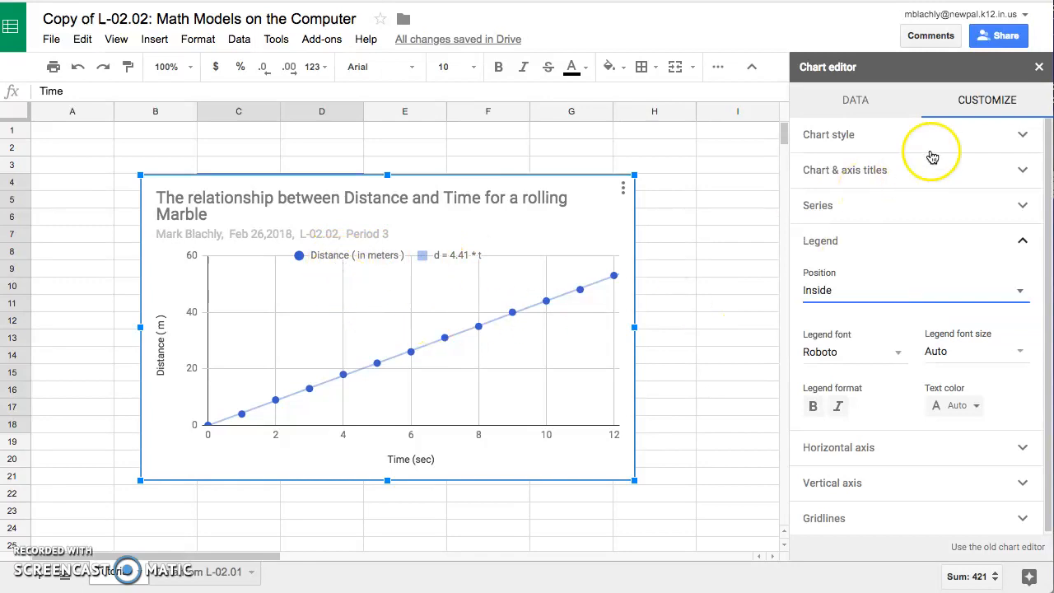
click(1039, 69)
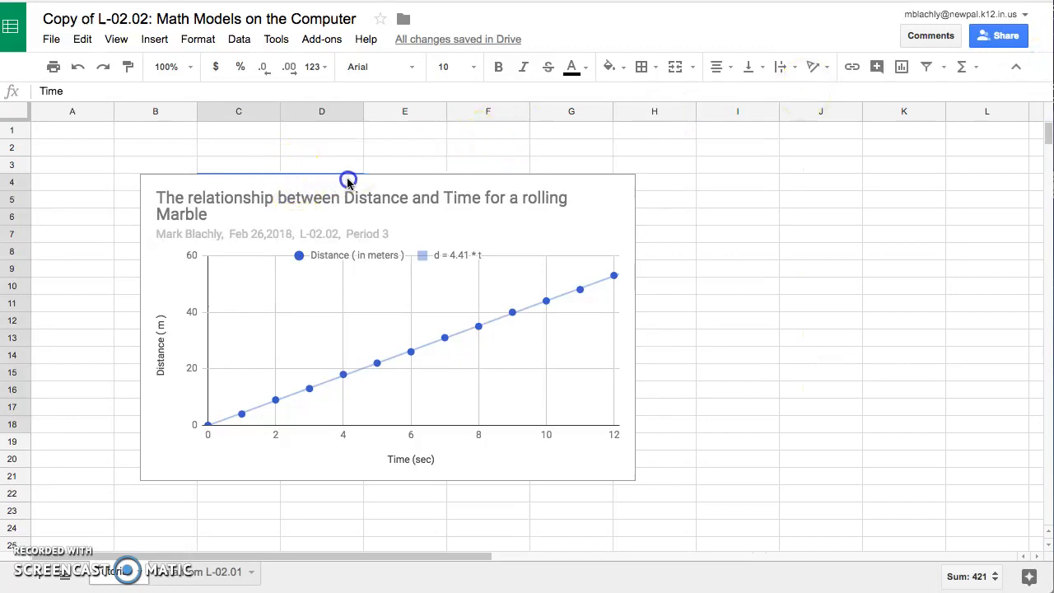
- Move the chart beside the data table, starting at column E, enlarge it to about column L and row 24, and deselect it
drag(385, 177, 618, 138)
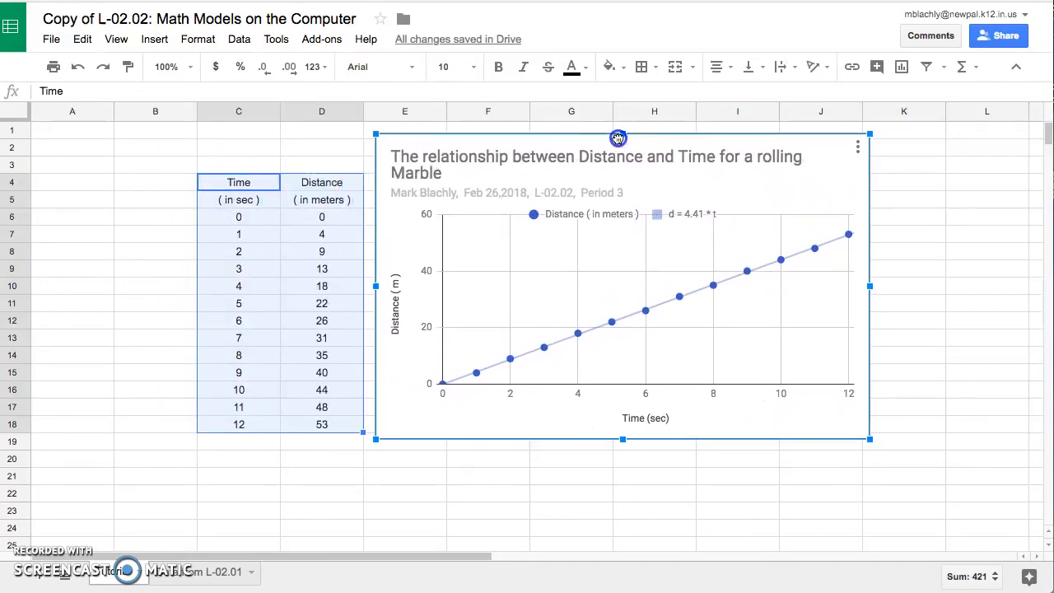
drag(870, 440, 995, 542)
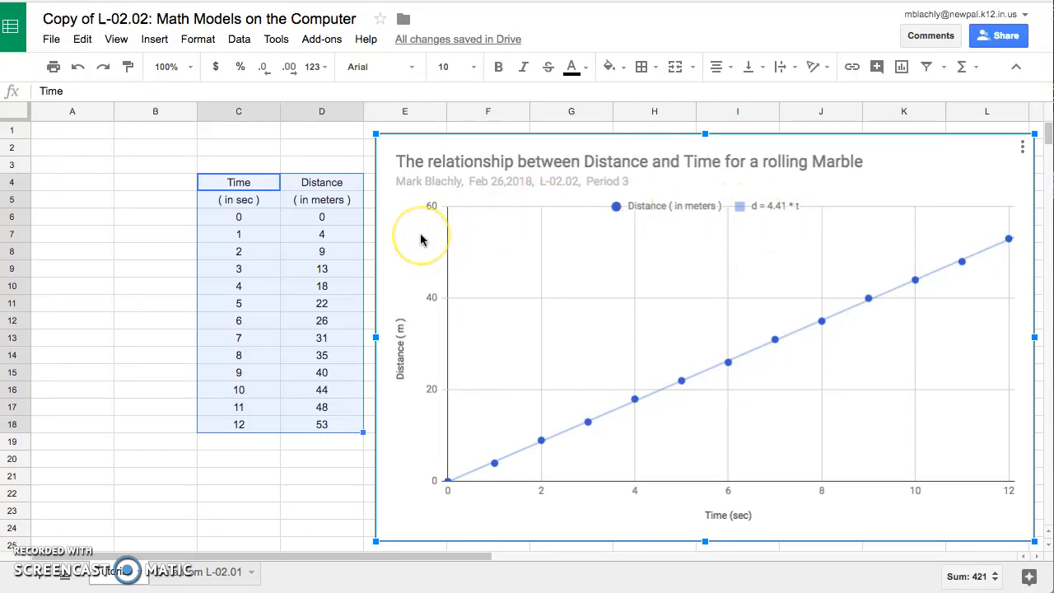
double_click(394, 224)
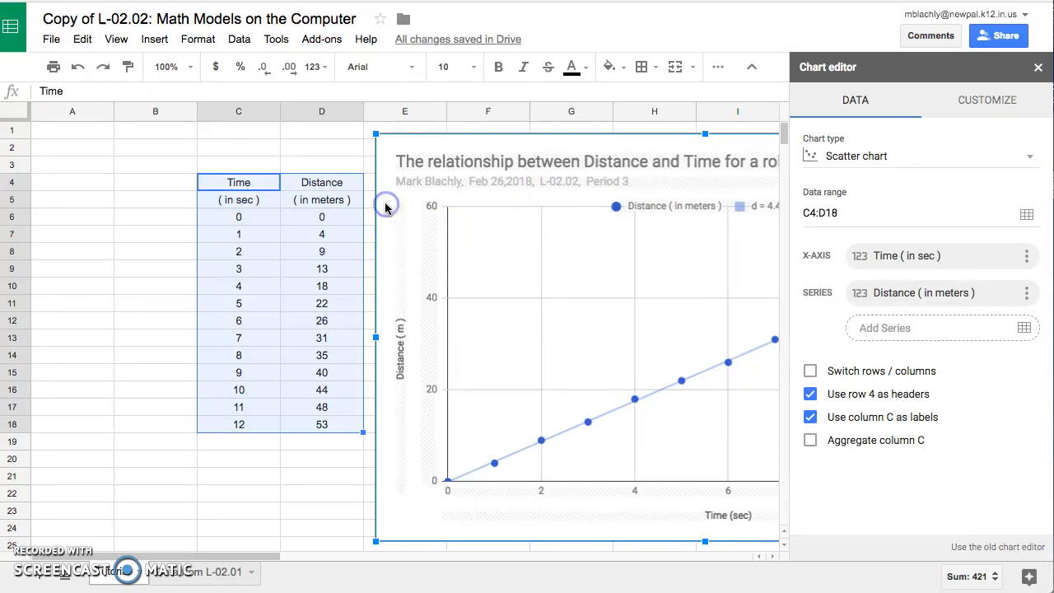
click(156, 185)
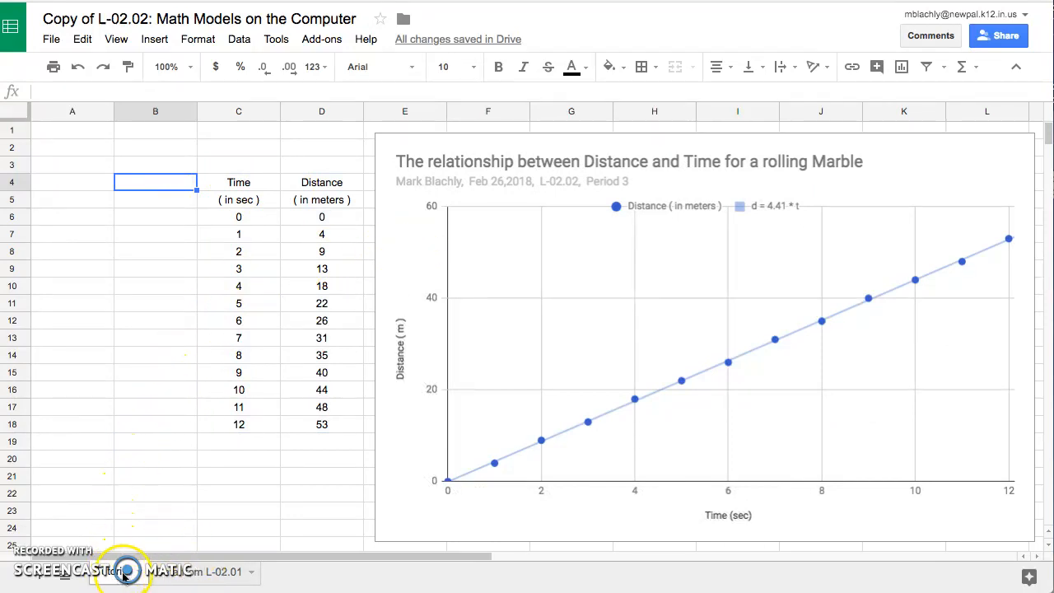
- Look over the sheet for the L-02.01 data, select range B3:C16 there, and return to the sheet with the marble chart
click(186, 574)
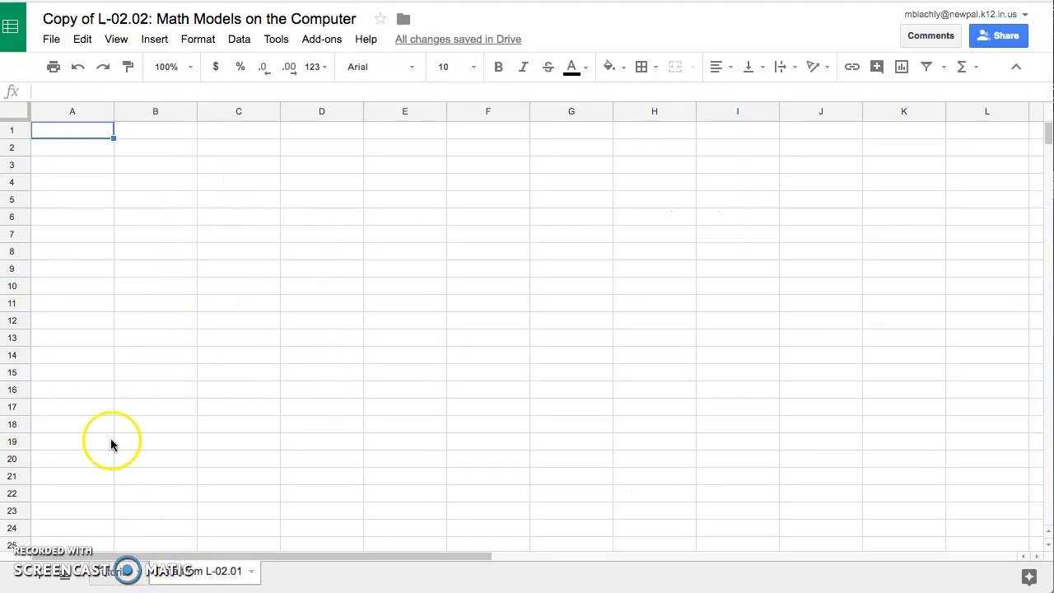
click(121, 574)
click(191, 577)
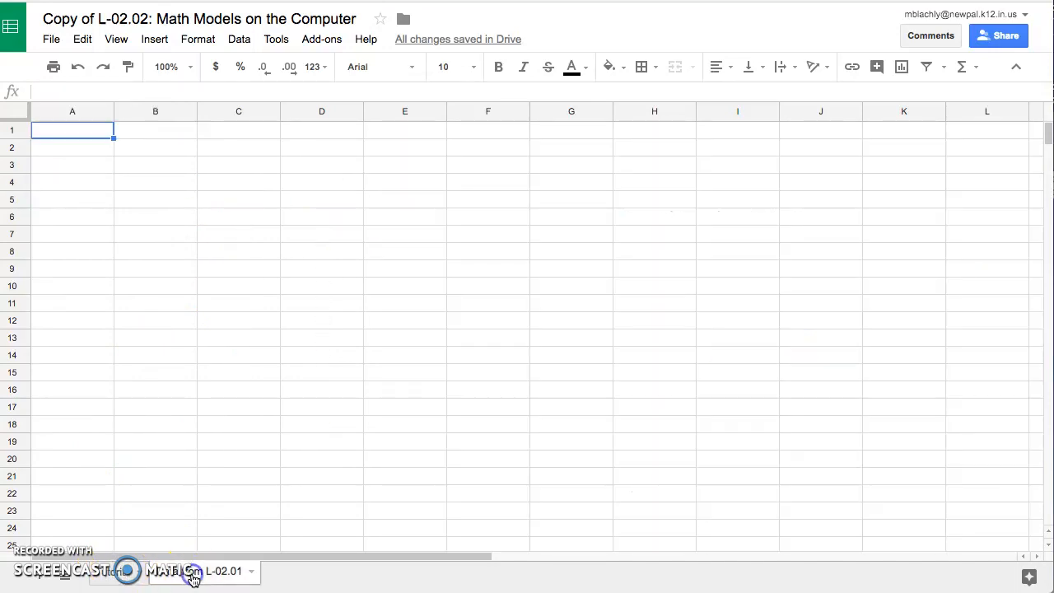
click(136, 182)
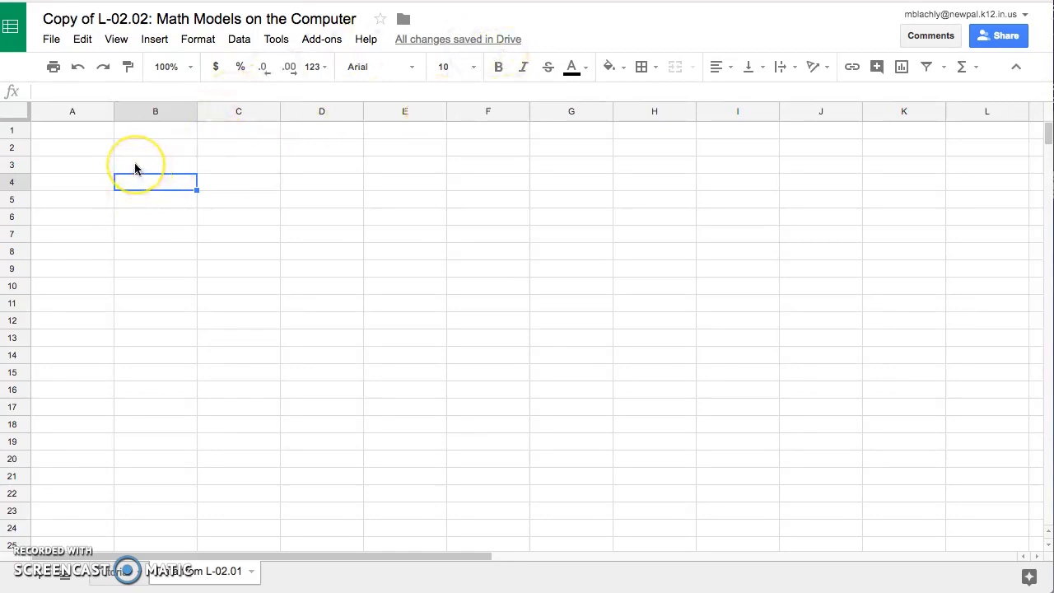
drag(136, 168, 245, 397)
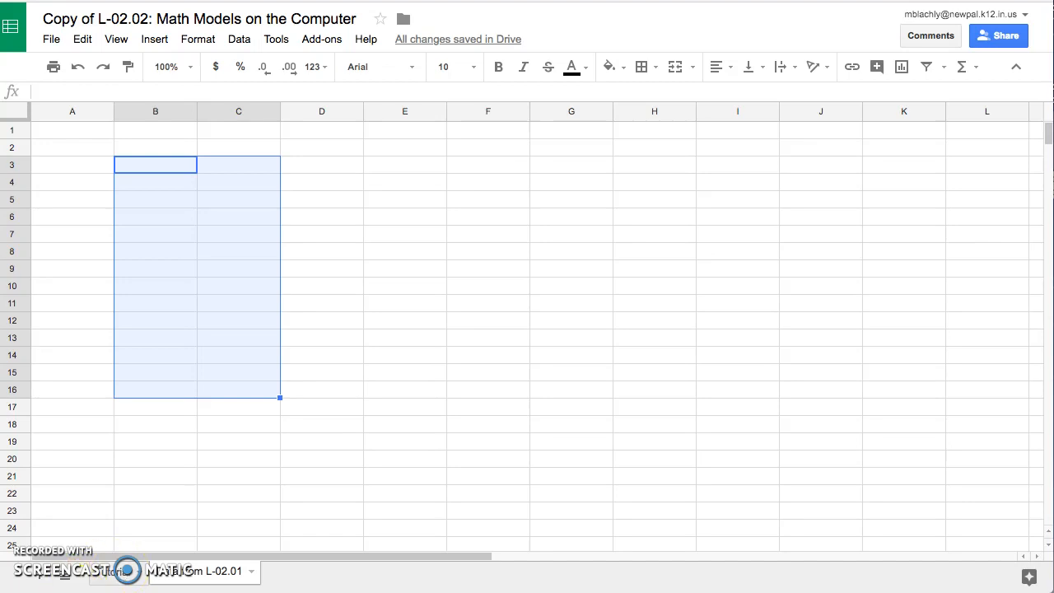
click(113, 572)
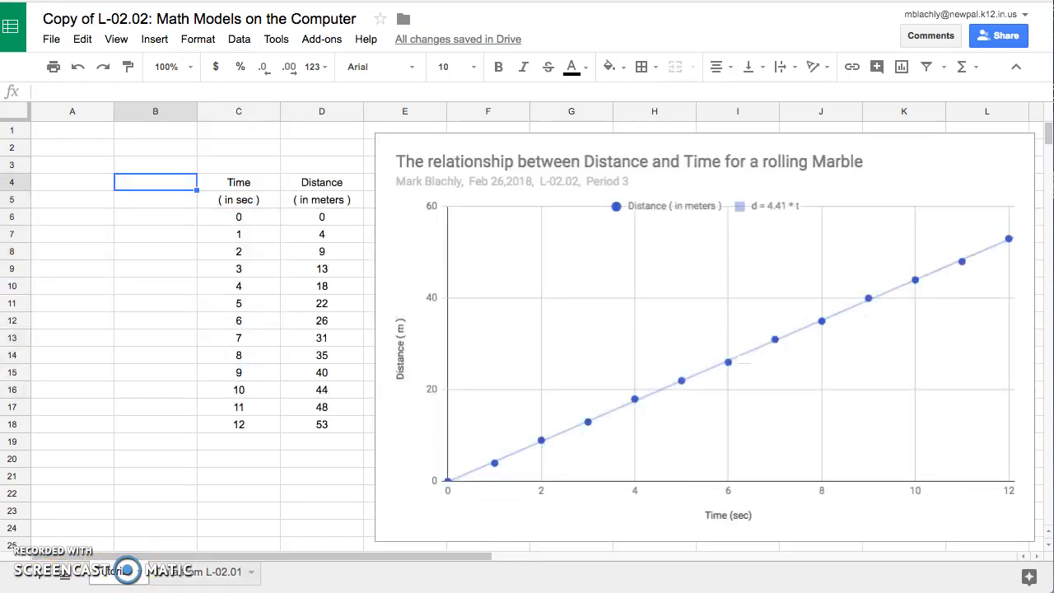